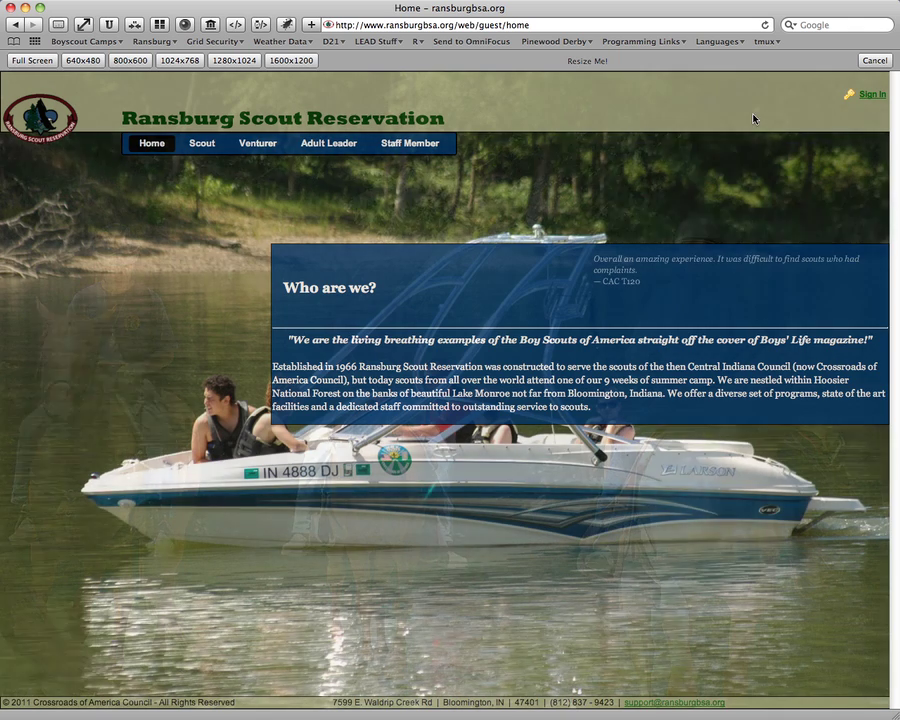
Open the portal's Sign In form from the home page.
{"action": "left_click", "coordinate": [874, 96]}
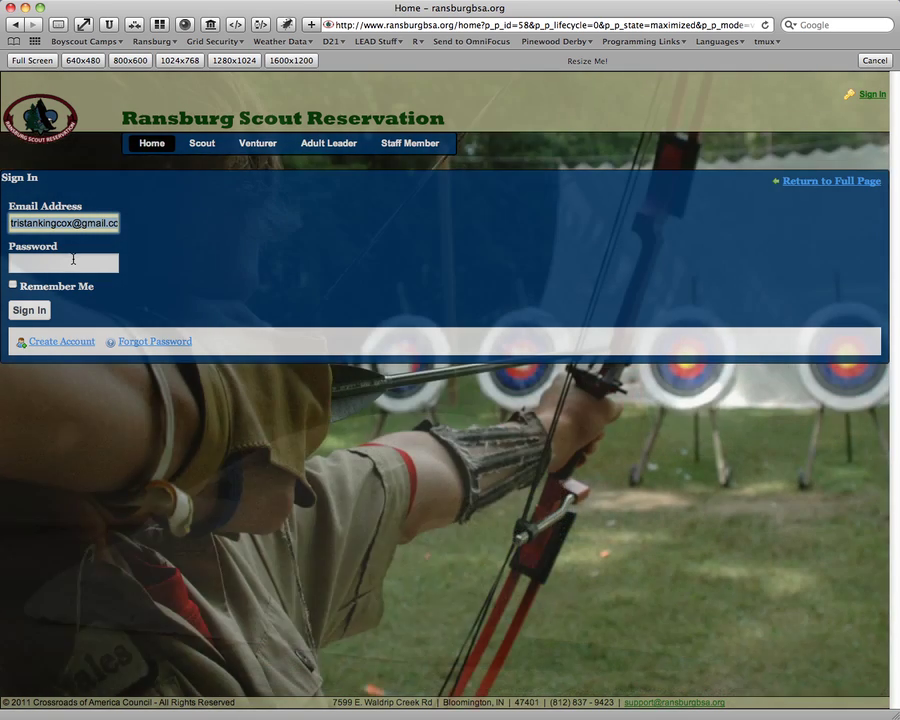
Enter the account password and sign in to the portal.
{"action": "left_click", "coordinate": [74, 261]}
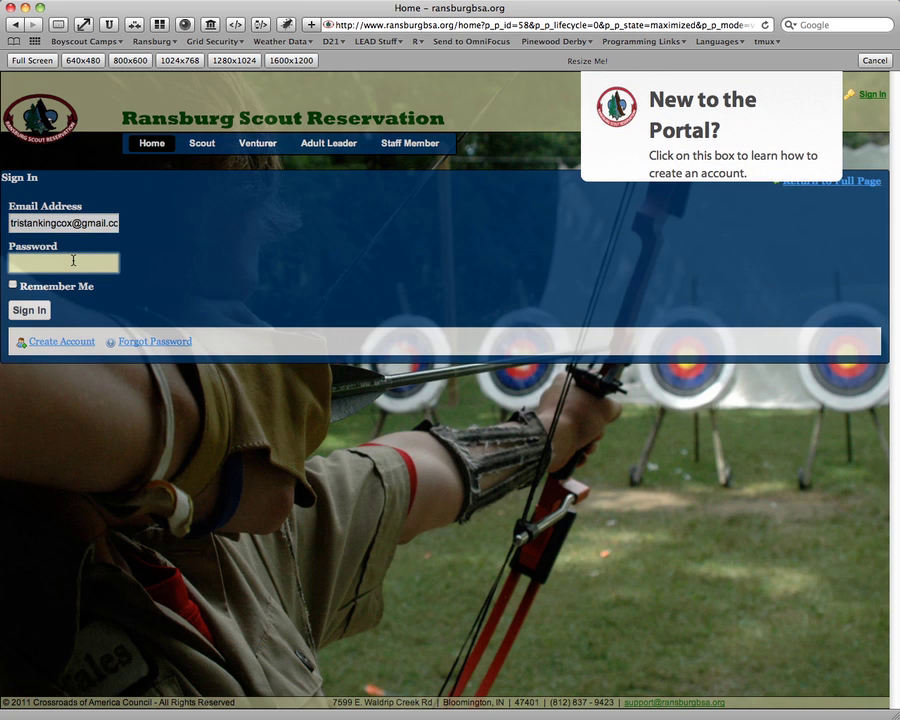
{"action": "type", "text": "•••••••"}
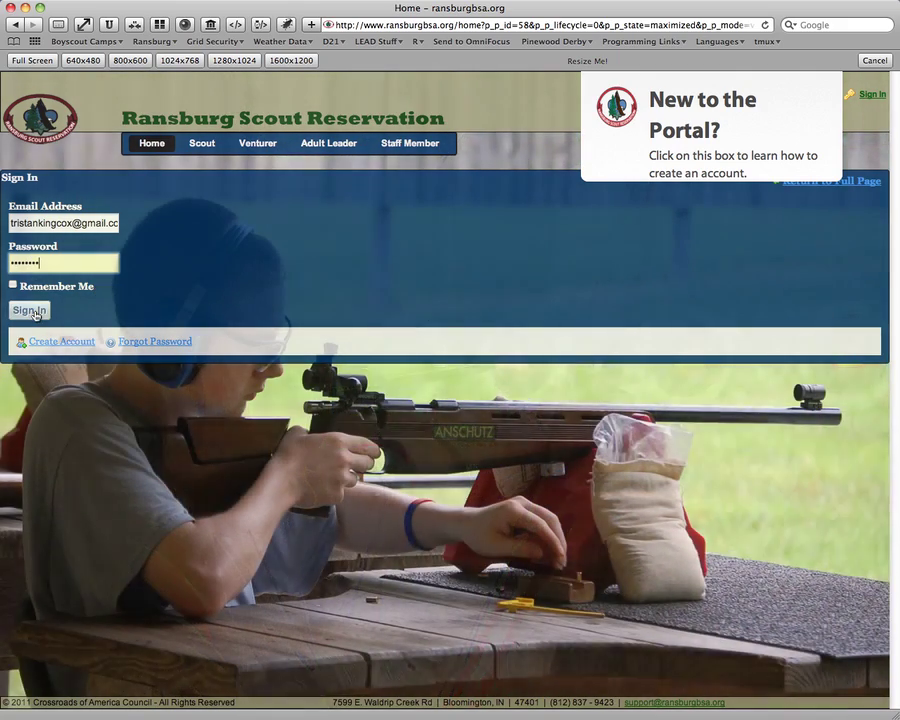
{"action": "left_click", "coordinate": [35, 311]}
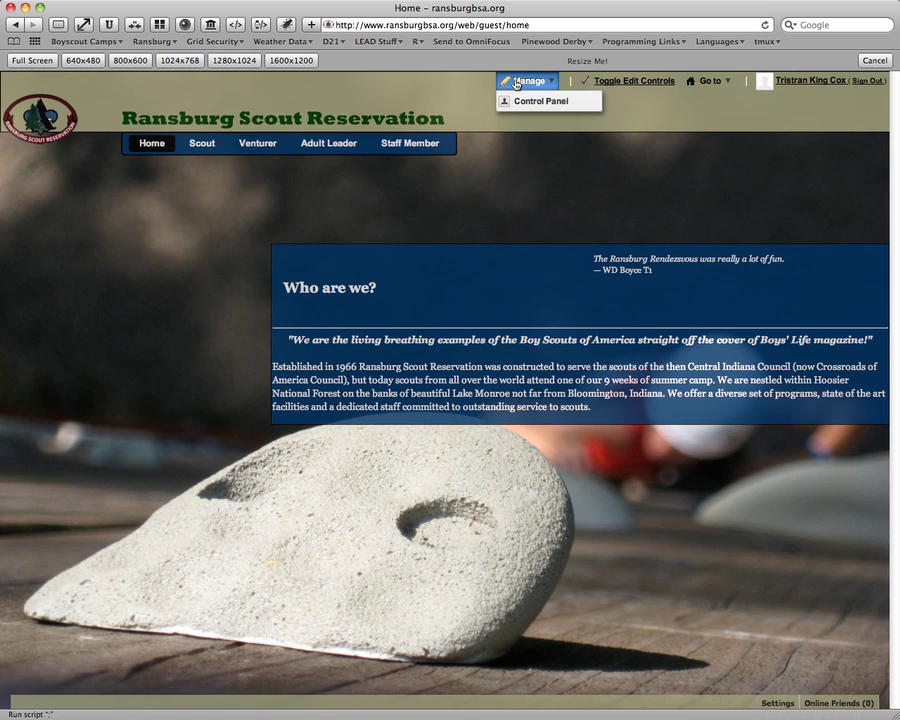
{"action": "mouse_move", "coordinate": [508, 84]}
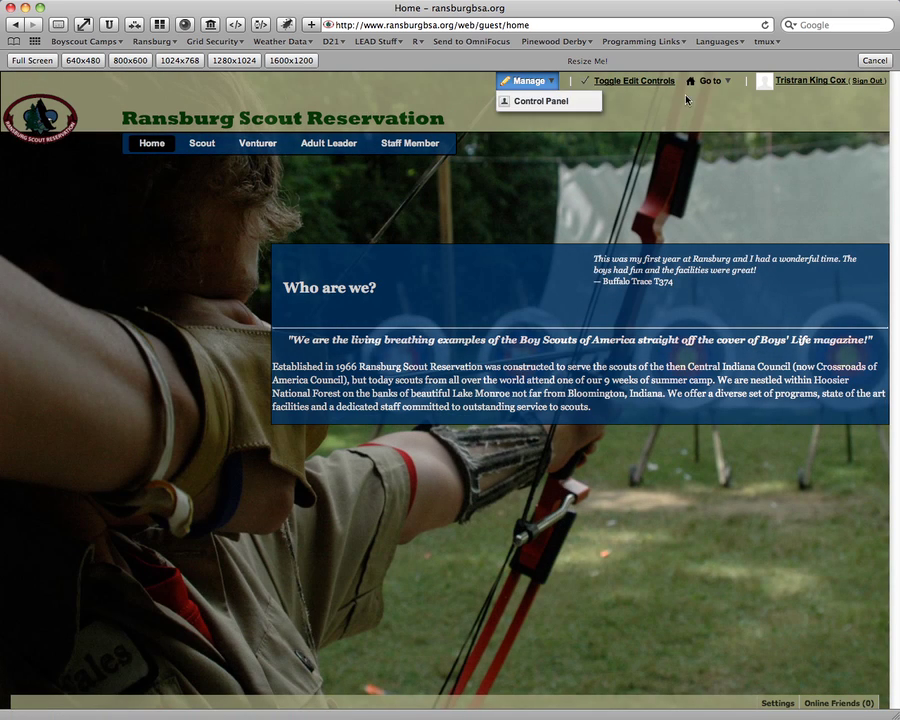
{"action": "mouse_move", "coordinate": [719, 87]}
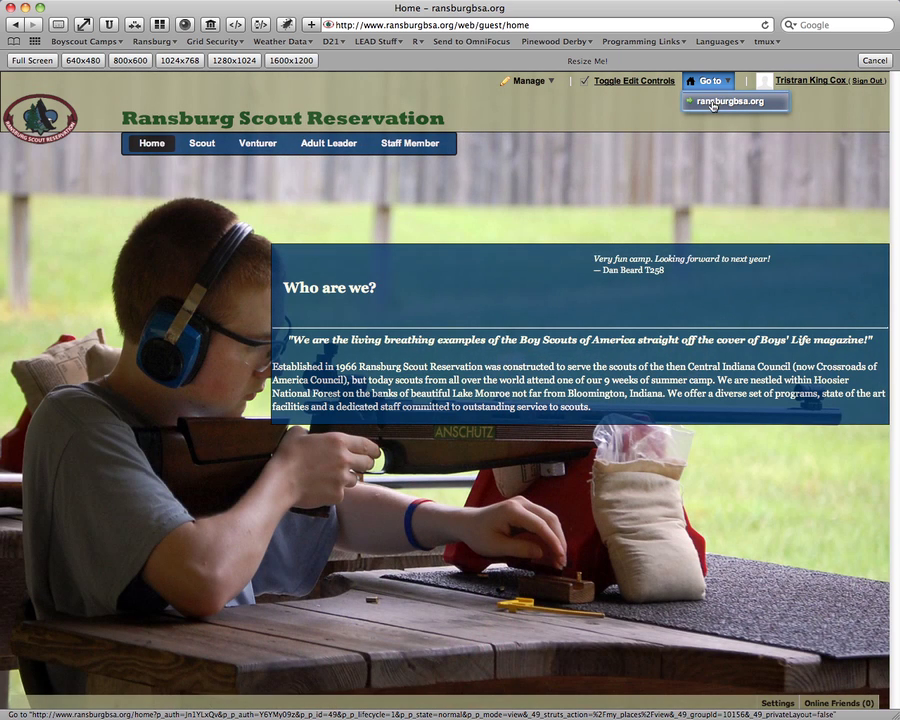
{"action": "left_click", "coordinate": [601, 115]}
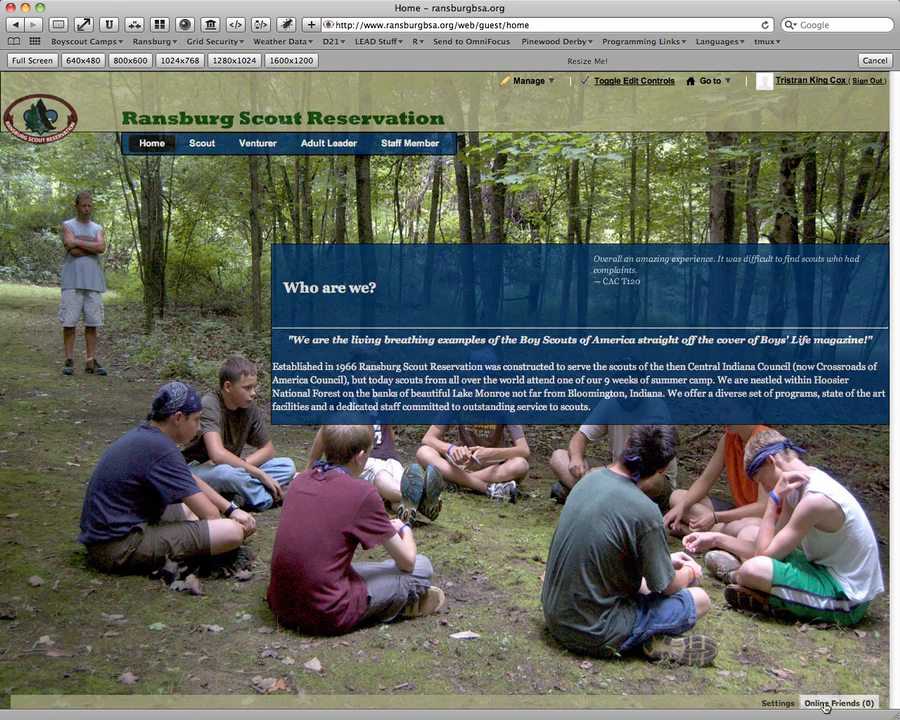
{"action": "left_click", "coordinate": [782, 704]}
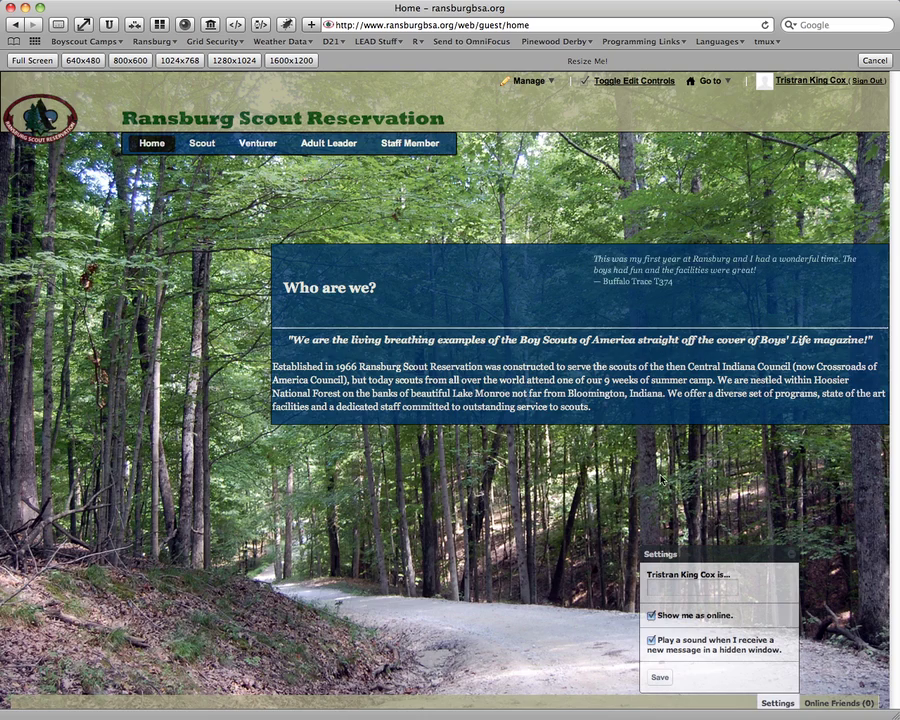
{"action": "left_click", "coordinate": [793, 553]}
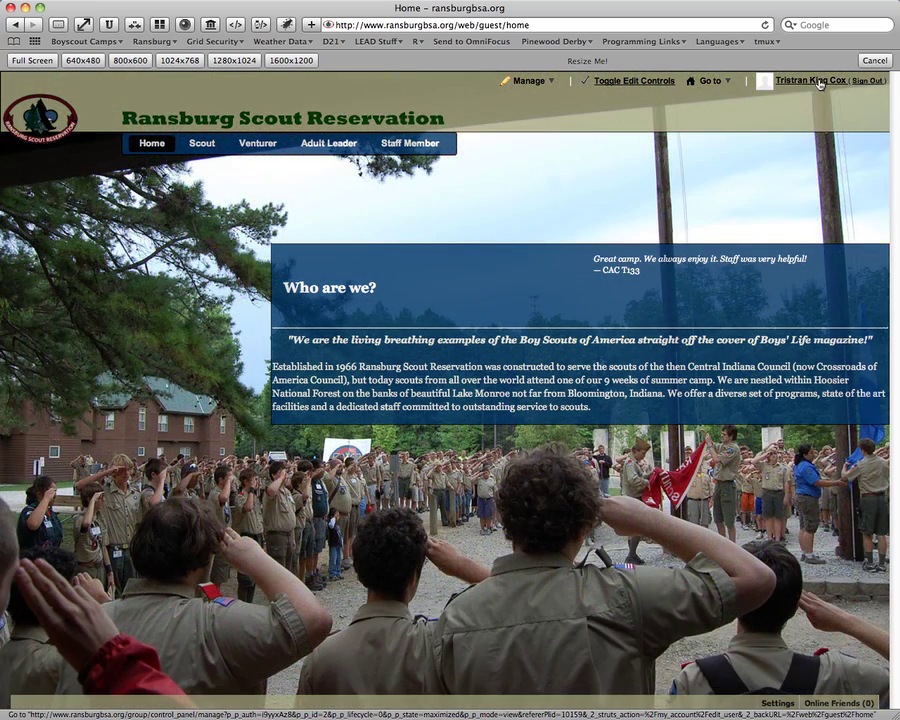
Open My Account from the user name and start fixing the First Name field.
{"action": "left_click", "coordinate": [814, 80]}
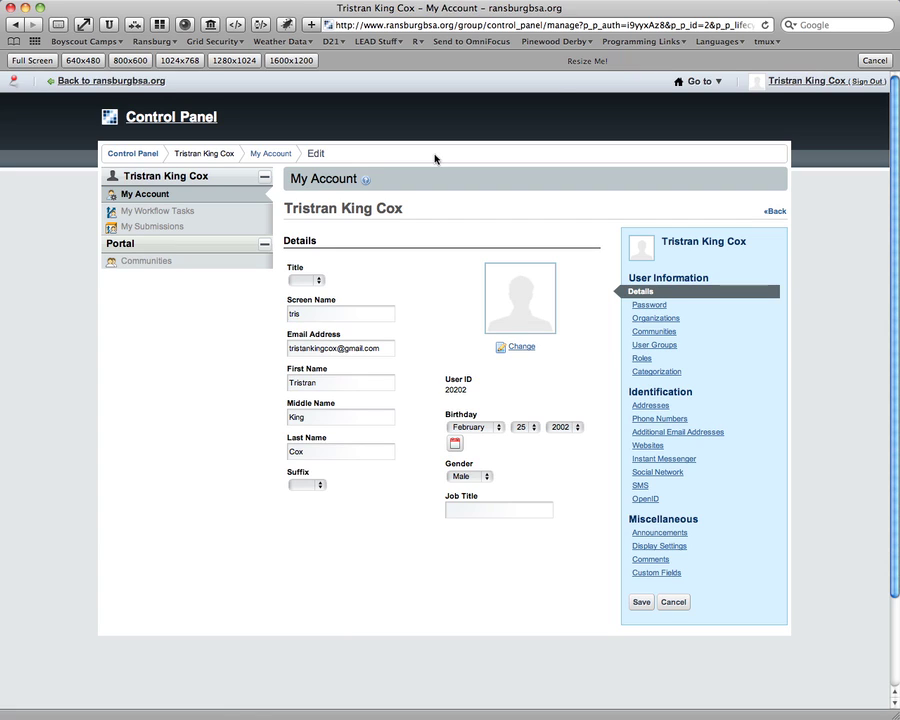
{"action": "left_click", "coordinate": [362, 383]}
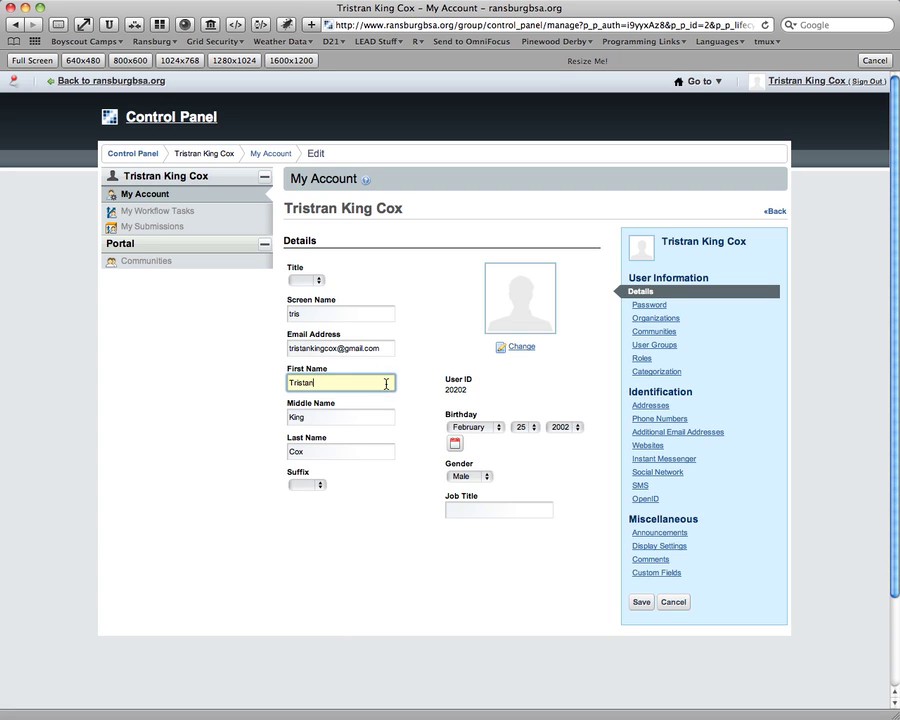
Save the corrected first name in the My Account details.
{"action": "left_click", "coordinate": [504, 368]}
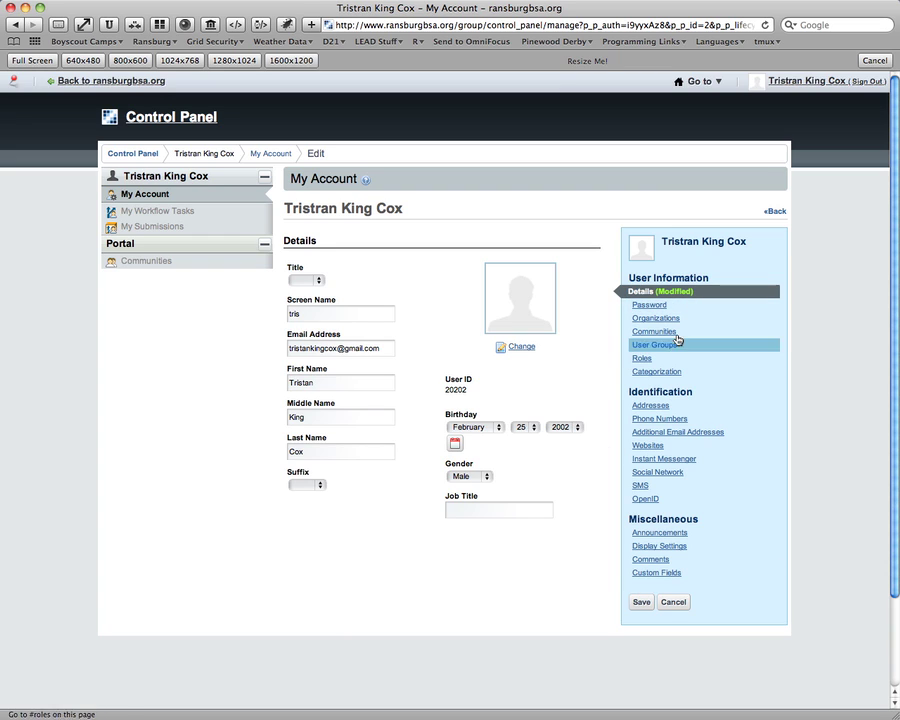
{"action": "left_click", "coordinate": [641, 601]}
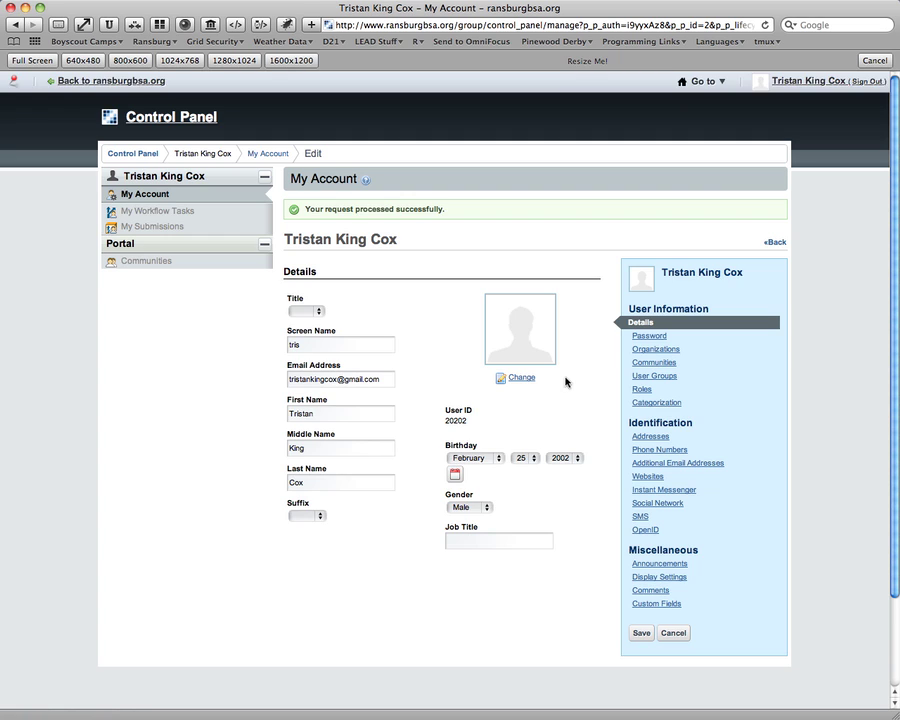
{"action": "scroll", "coordinate": [566, 382], "scroll_direction": "down", "scroll_amount": 1}
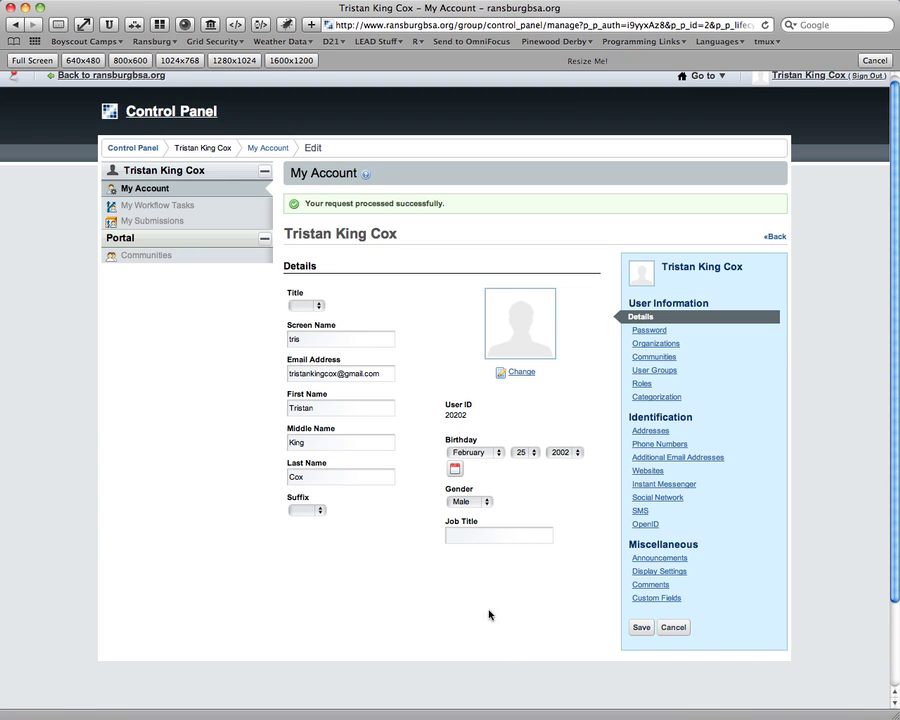
Click several spots along the bottom of the My Account page.
{"action": "left_click", "coordinate": [861, 700]}
{"action": "left_click", "coordinate": [813, 700]}
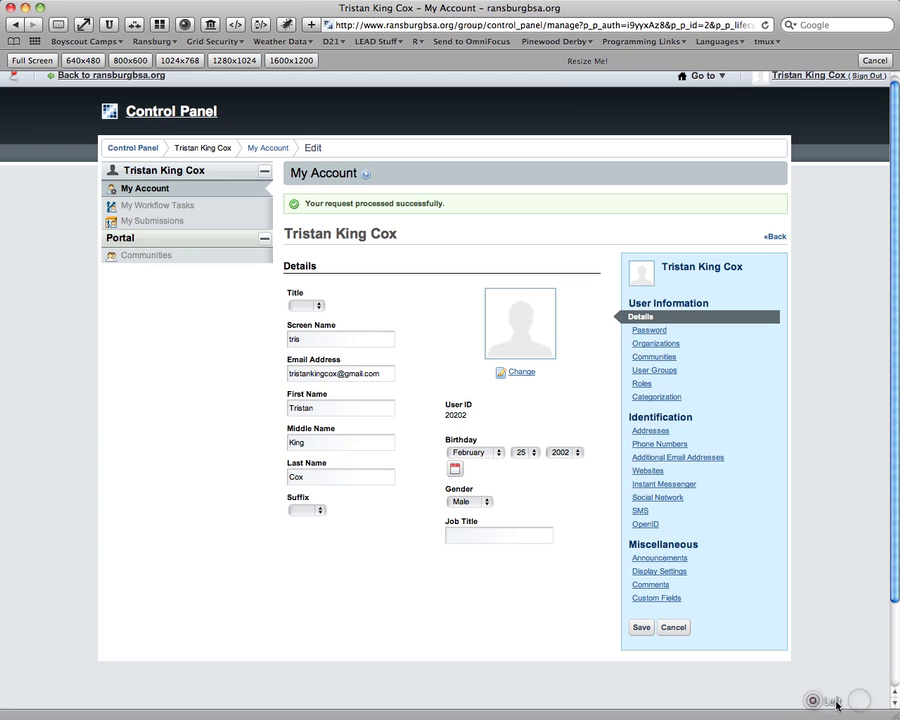
{"action": "left_click", "coordinate": [845, 701]}
{"action": "left_click", "coordinate": [760, 700]}
{"action": "left_click", "coordinate": [861, 696]}
{"action": "left_click", "coordinate": [733, 699]}
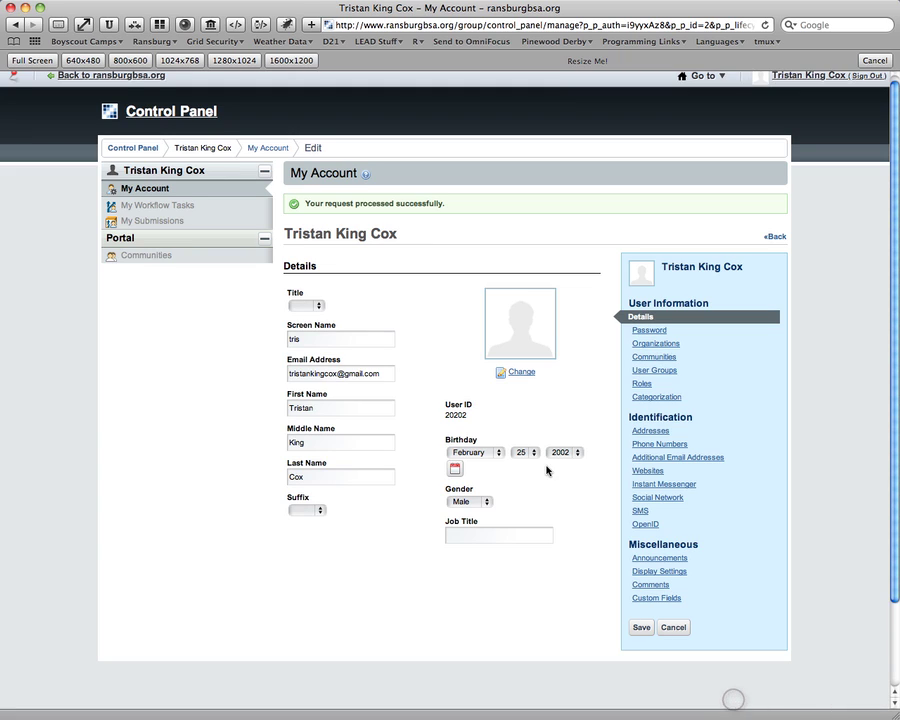
Upload Tristan_Picture.jpg as the account's profile portrait.
{"action": "left_click", "coordinate": [528, 374]}
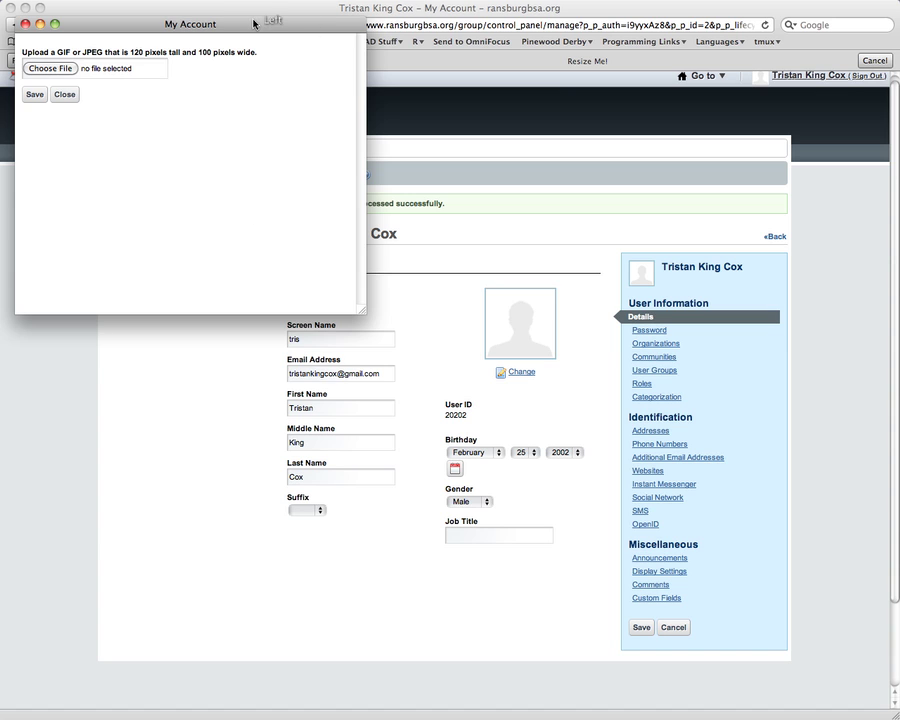
{"action": "left_click_drag", "start_coordinate": [255, 20], "coordinate": [466, 187]}
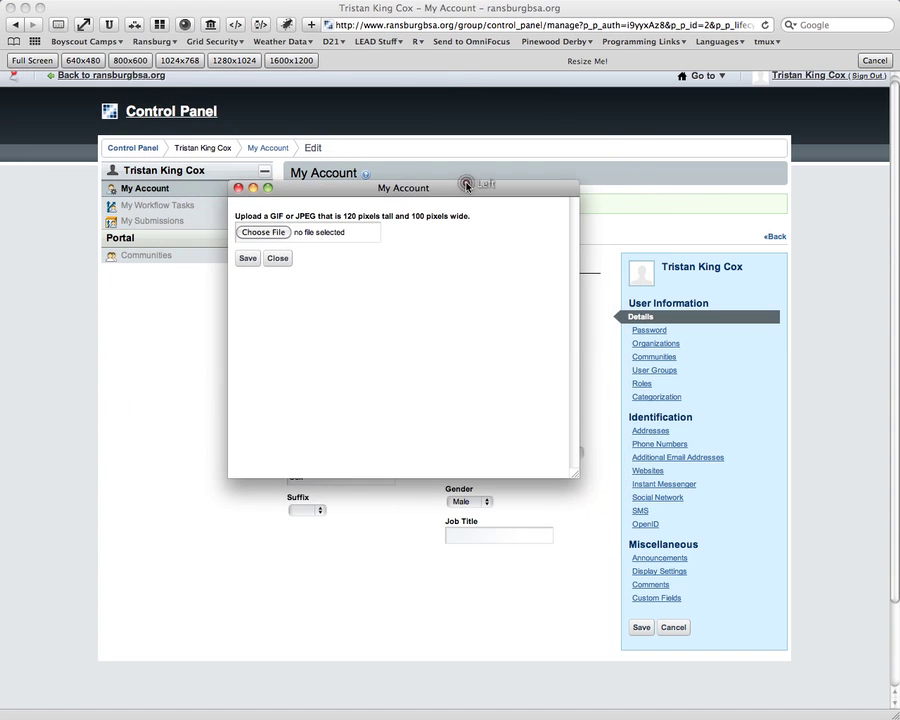
{"action": "left_click", "coordinate": [264, 232]}
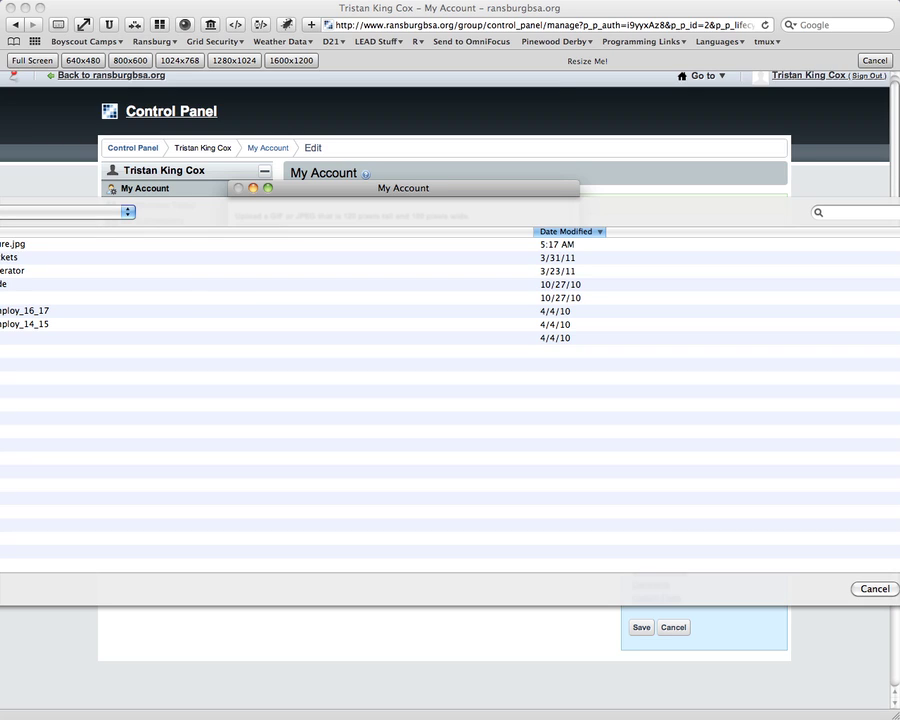
{"action": "left_click", "coordinate": [8, 244]}
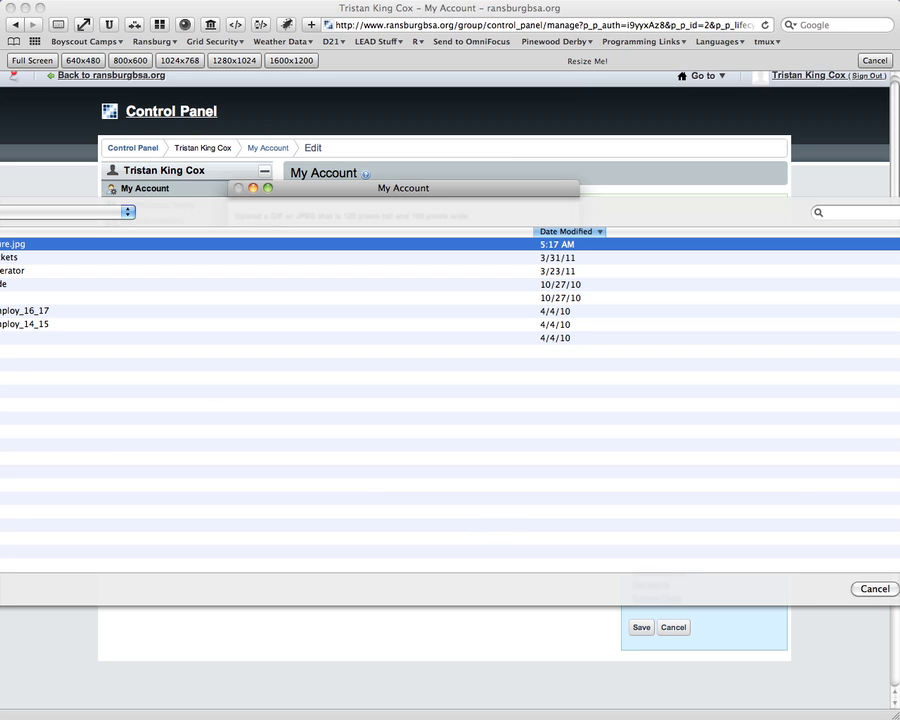
{"action": "key", "text": "Return"}
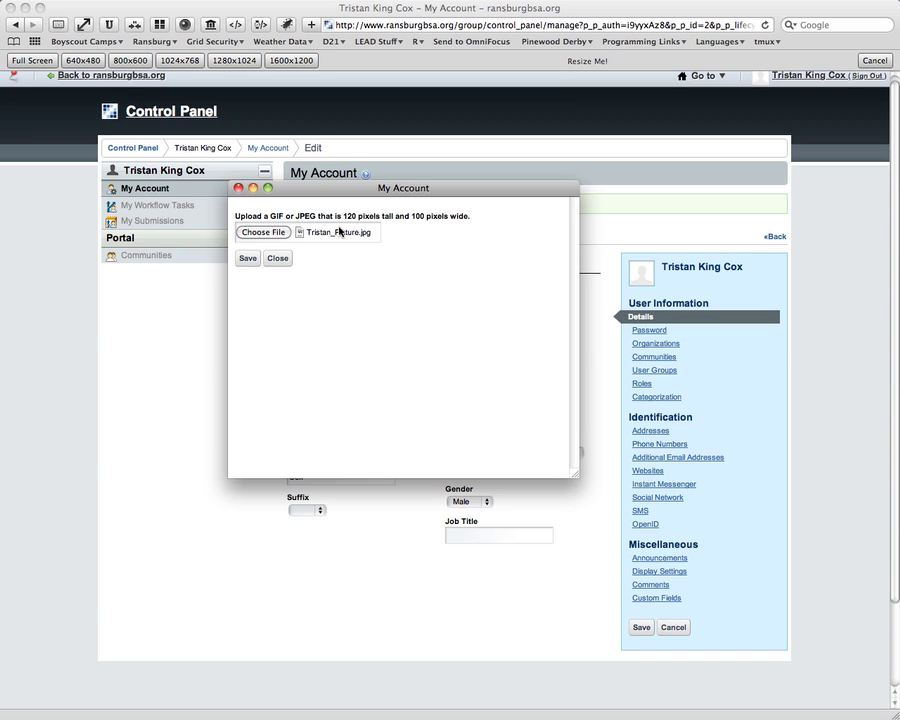
{"action": "left_click", "coordinate": [245, 260]}
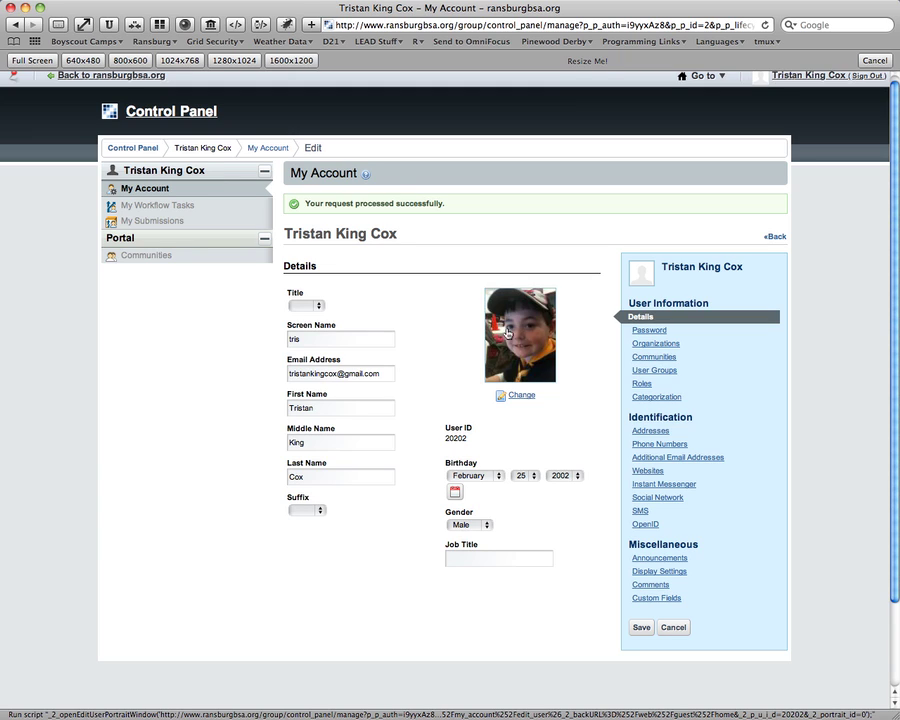
Enter the current password and a new password in the Password section.
{"action": "left_click", "coordinate": [645, 330]}
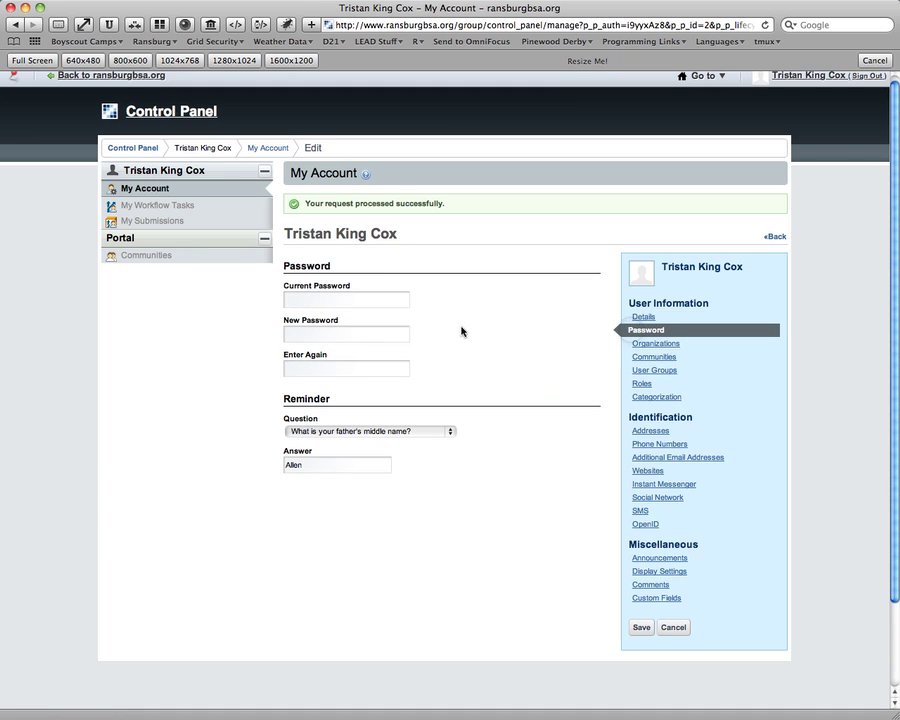
{"action": "left_click", "coordinate": [388, 302]}
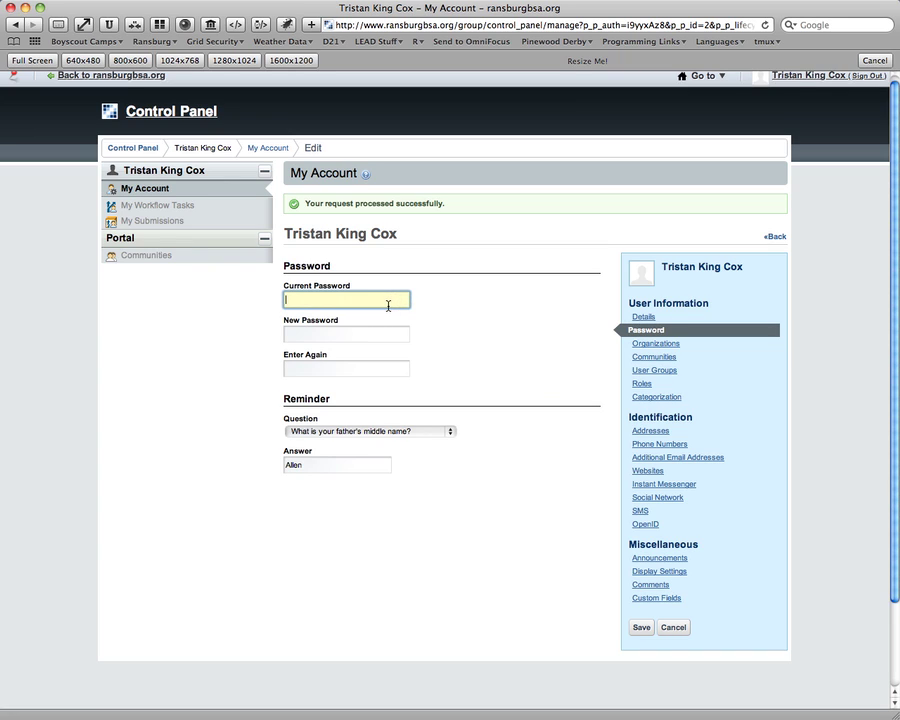
{"action": "type", "text": "********"}
{"action": "left_click", "coordinate": [392, 335]}
{"action": "type", "text": "***"}
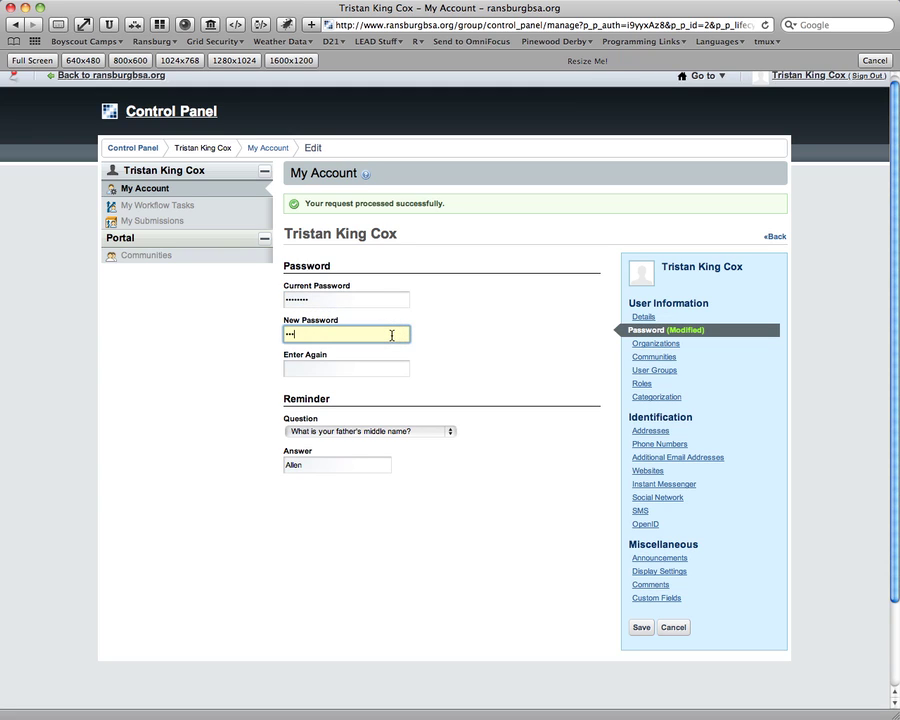
{"action": "type", "text": "*****"}
{"action": "key", "text": "Tab"}
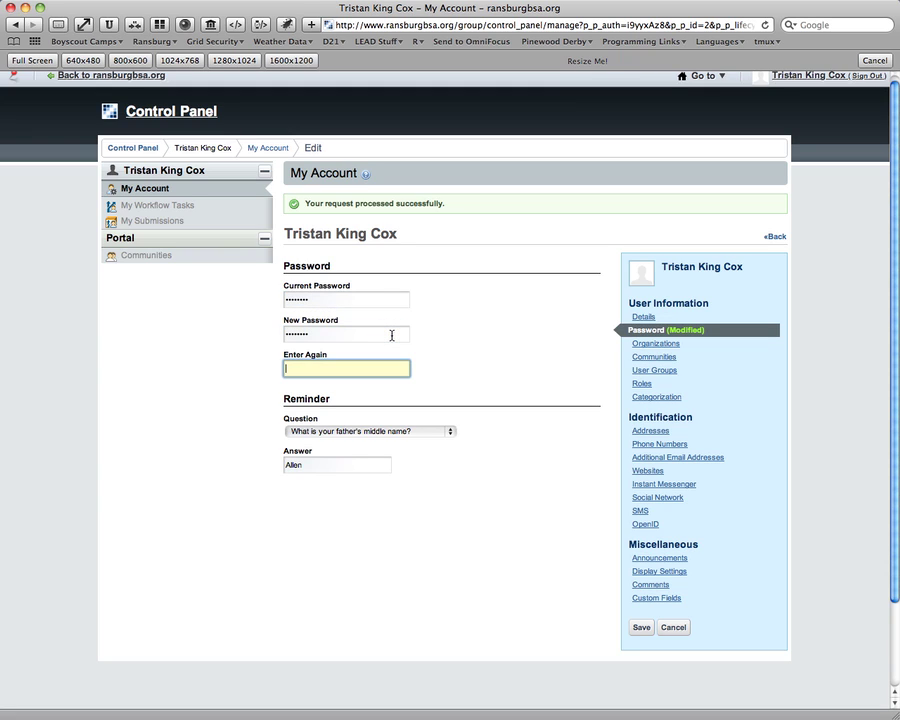
{"action": "type", "text": "********"}
Browse the account's Organizations, Communities, User Groups and Roles sections.
{"action": "left_click", "coordinate": [666, 345]}
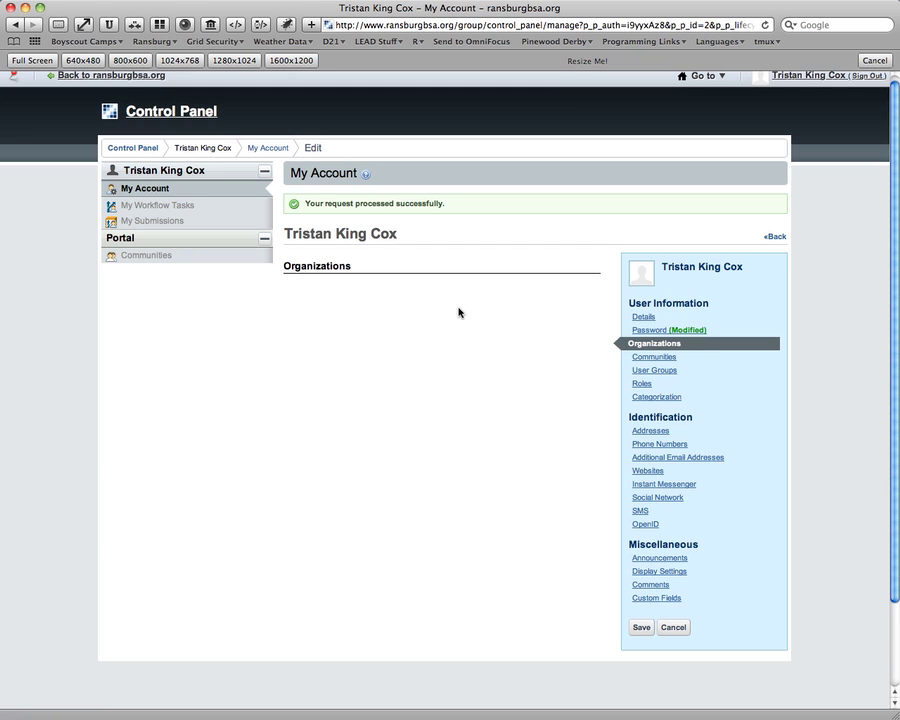
{"action": "left_click", "coordinate": [643, 358]}
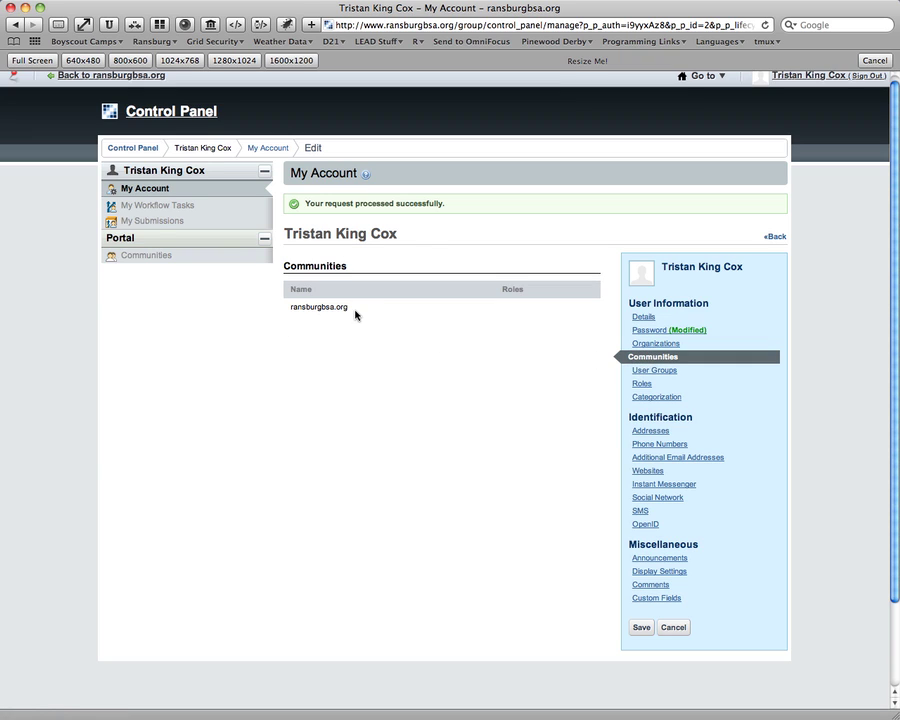
{"action": "left_click", "coordinate": [658, 370]}
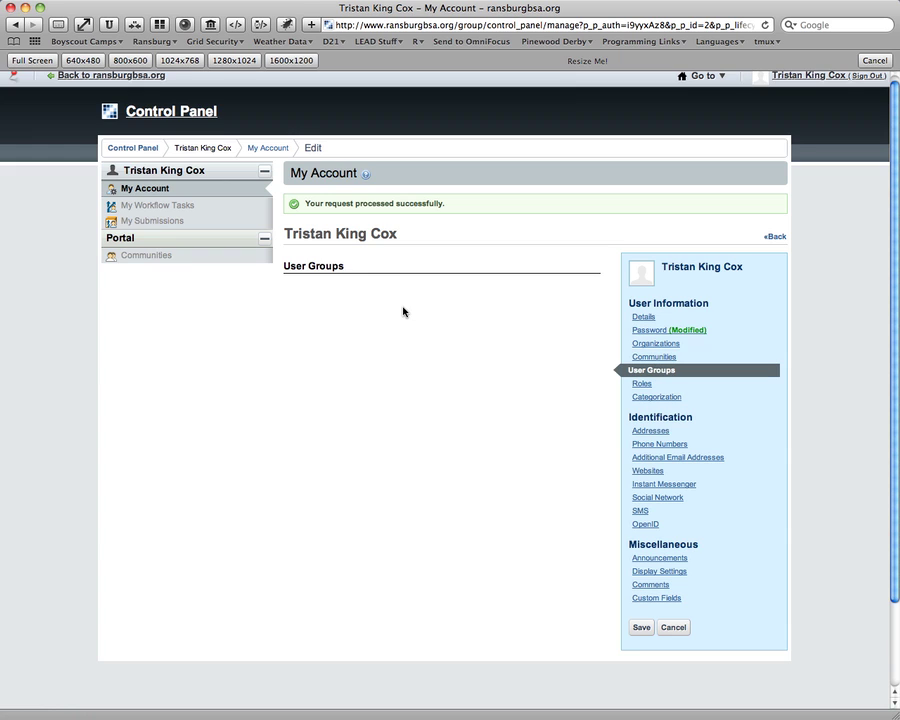
{"action": "left_click", "coordinate": [641, 384]}
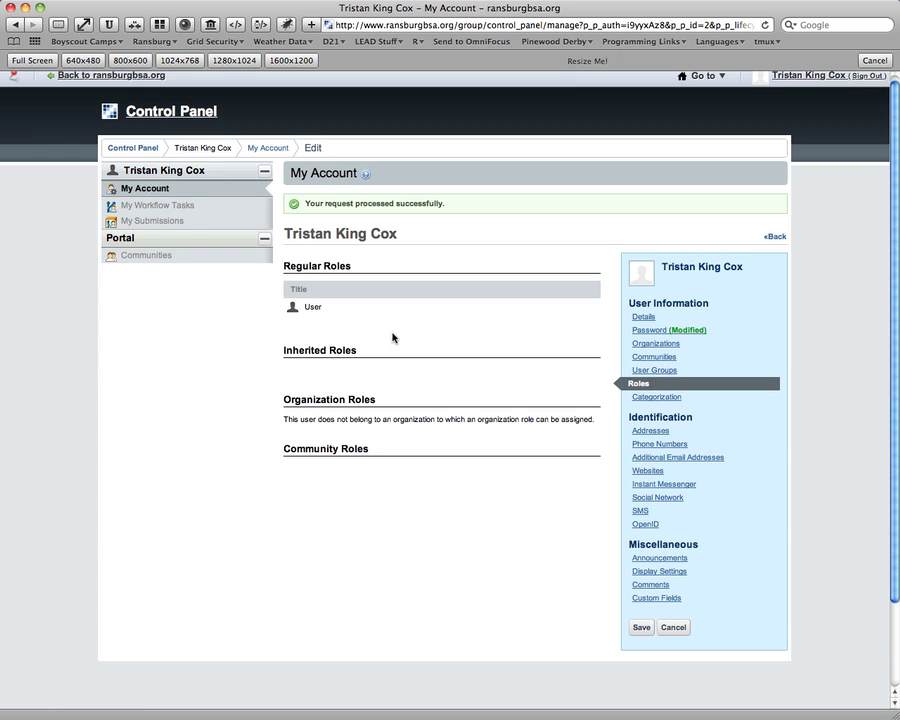
{"action": "left_click", "coordinate": [505, 311]}
{"action": "left_click", "coordinate": [440, 406]}
In Categorization, check the empty category picker, then list the available tags.
{"action": "left_click", "coordinate": [668, 396]}
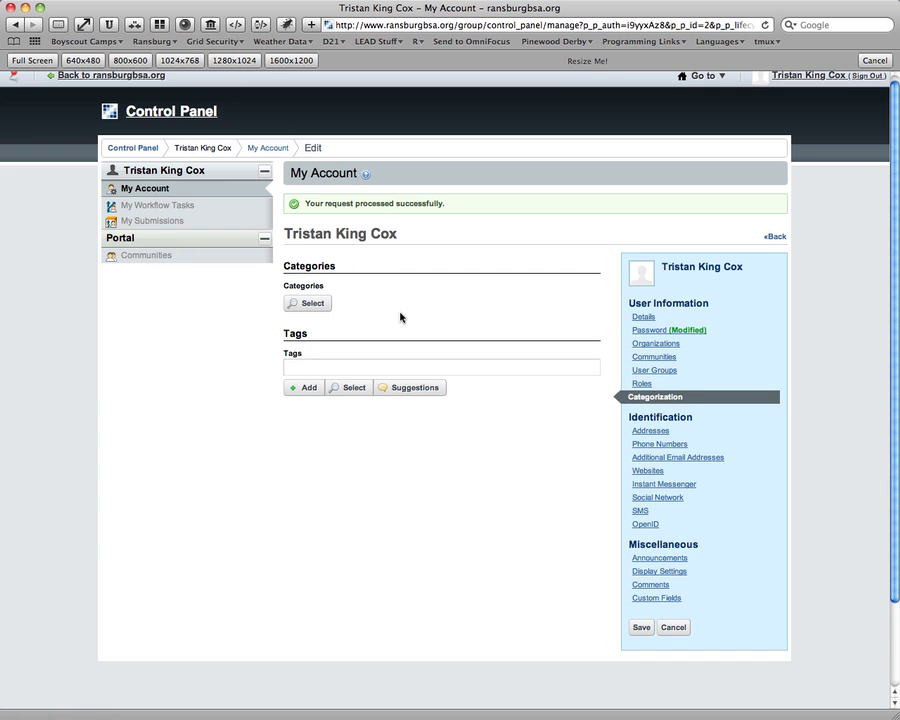
{"action": "left_click", "coordinate": [325, 308]}
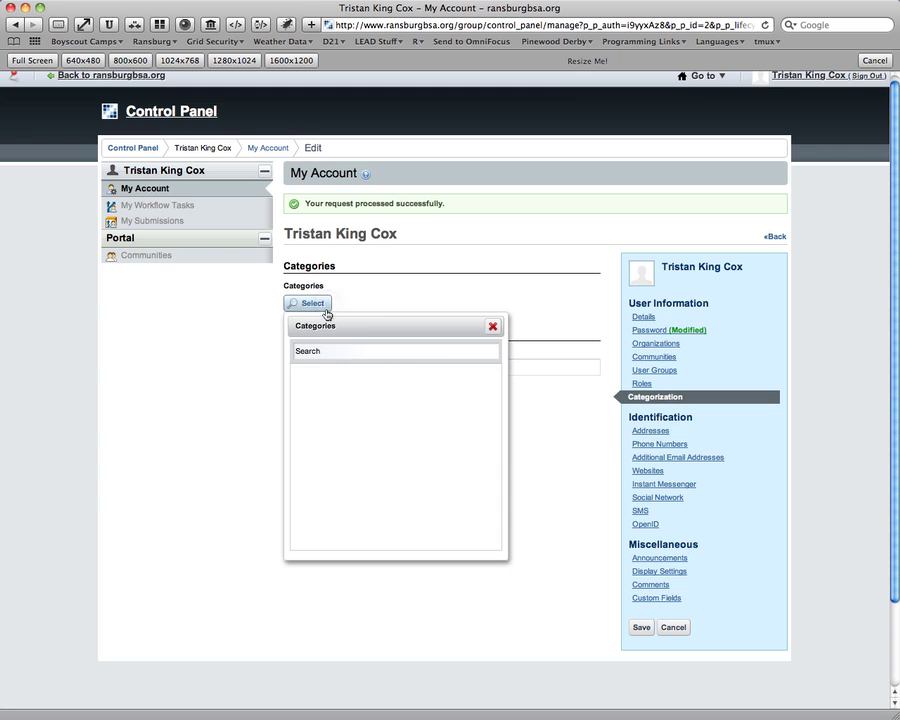
{"action": "left_click", "coordinate": [495, 329]}
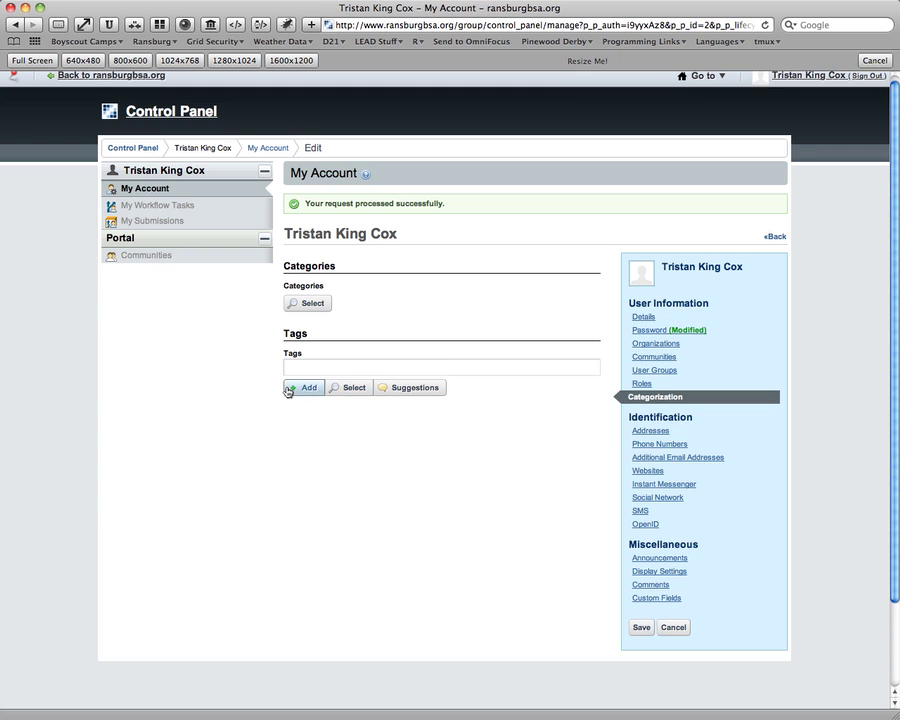
{"action": "left_click", "coordinate": [338, 390]}
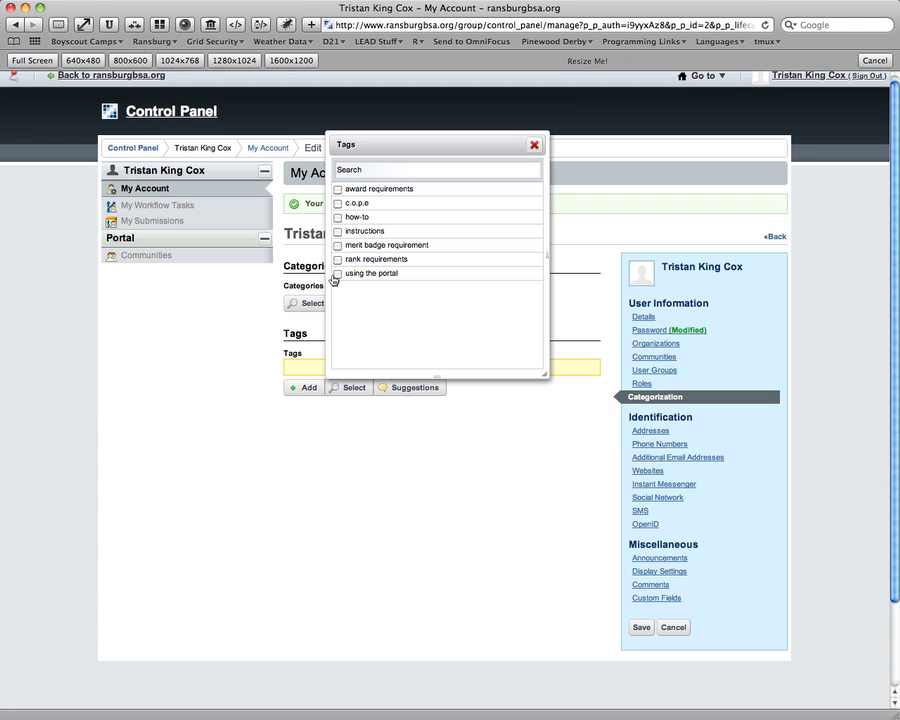
Add the tags 'how-to' and 'I am cool' to the profile, then remove both.
{"action": "left_click", "coordinate": [339, 217]}
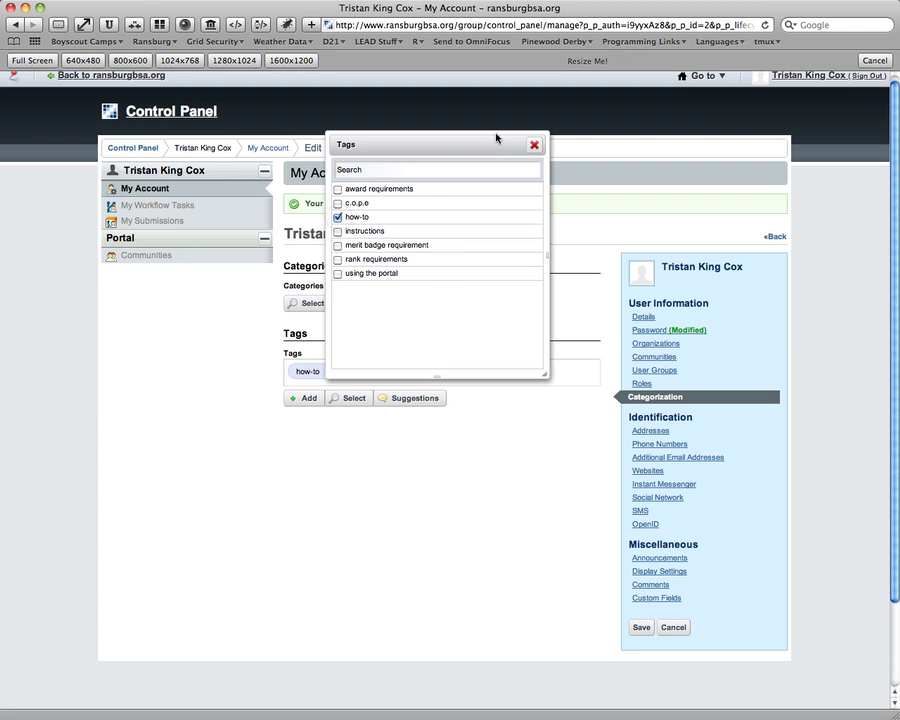
{"action": "left_click", "coordinate": [534, 144]}
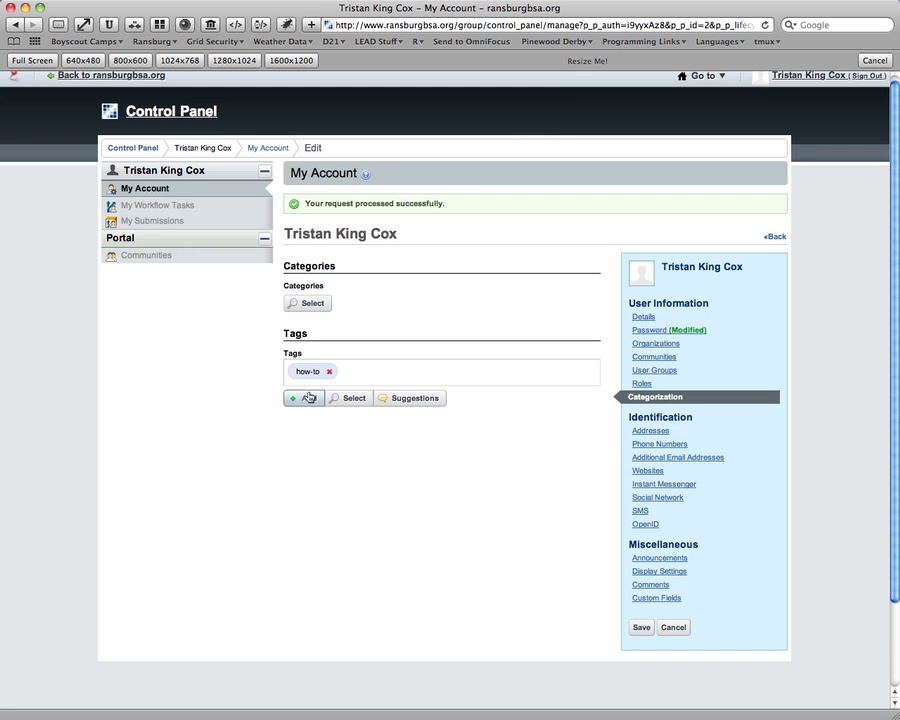
{"action": "left_click", "coordinate": [347, 375]}
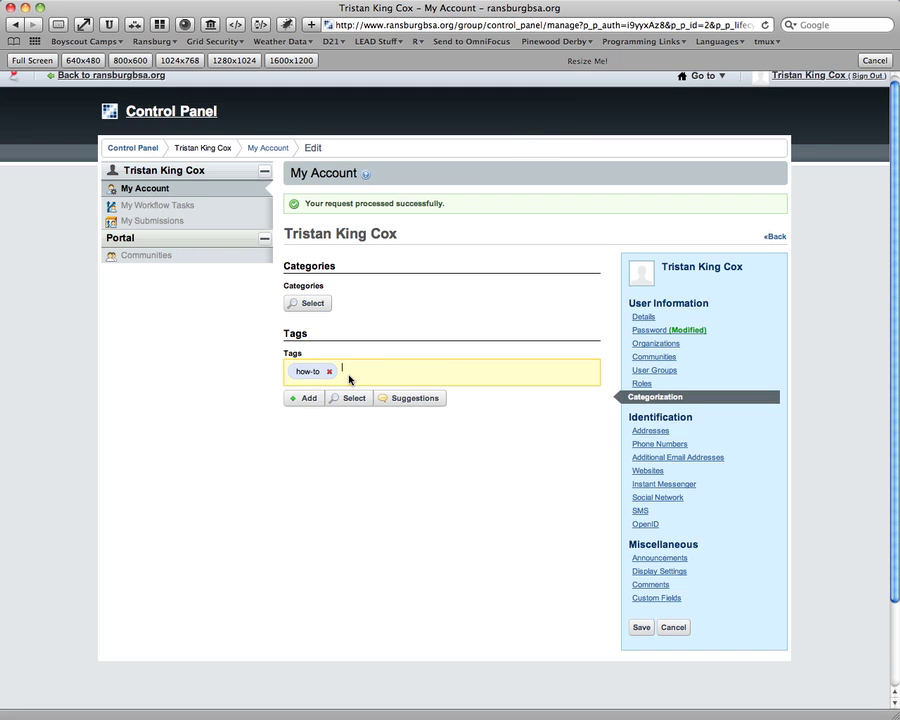
{"action": "type", "text": "I am cool"}
{"action": "key", "text": "Return"}
{"action": "key", "text": "BackSpace"}
{"action": "key", "text": "BackSpace"}
{"action": "left_click", "coordinate": [330, 372]}
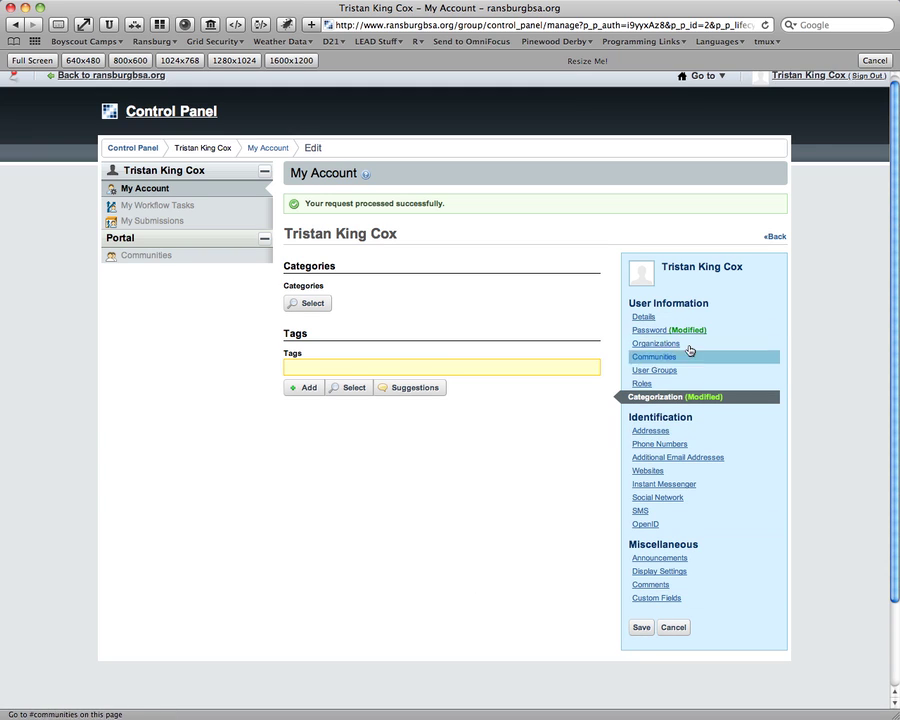
Save, then submit a new password identical to the old one, which gets rejected.
{"action": "left_click", "coordinate": [638, 627]}
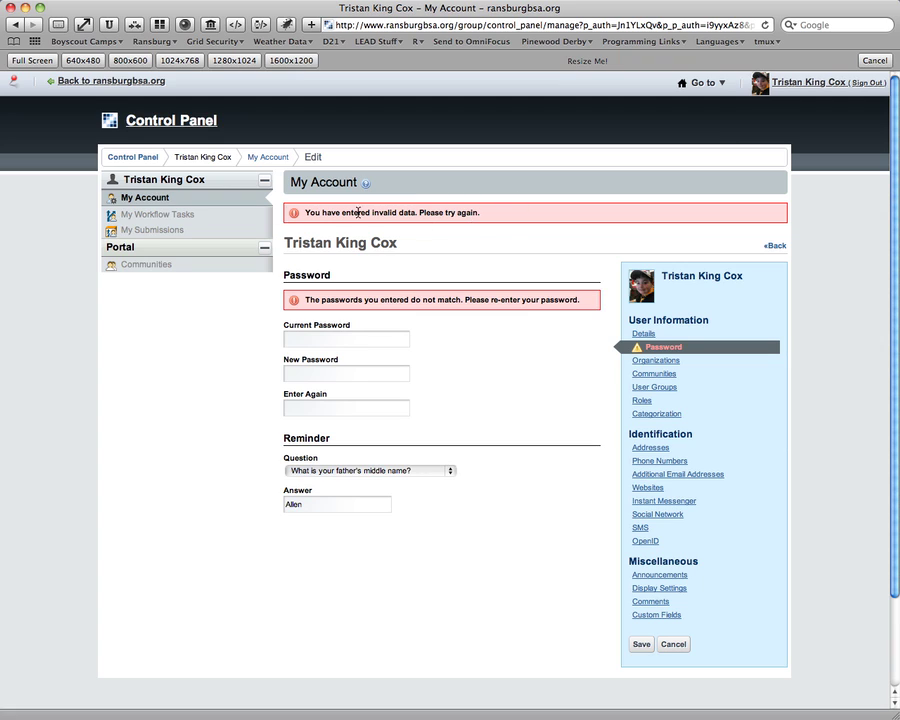
{"action": "left_click", "coordinate": [373, 341]}
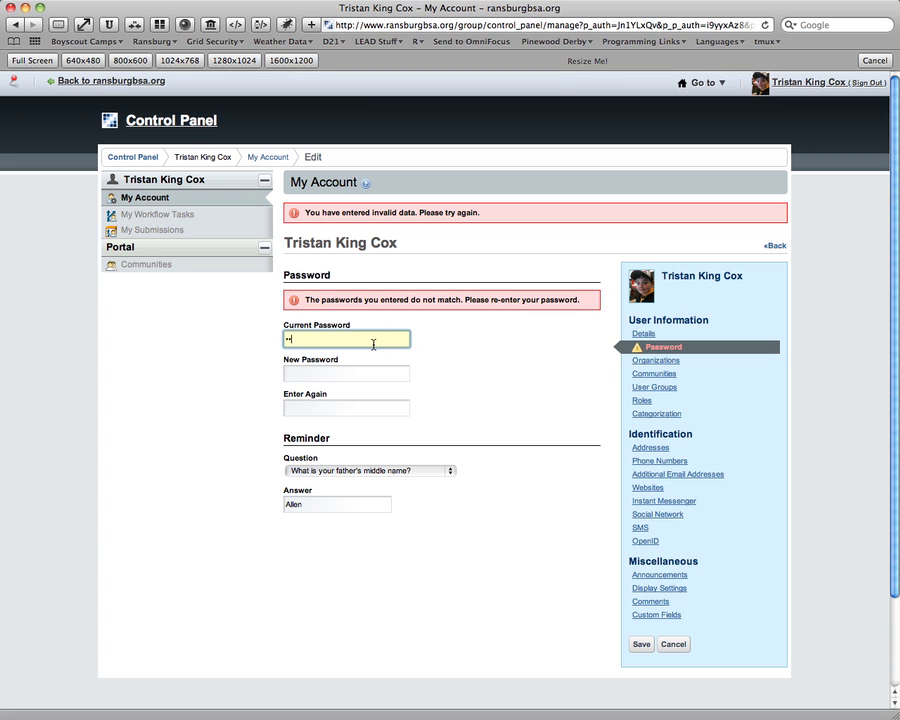
{"action": "type", "text": "•••••••••"}
{"action": "key", "text": "Tab"}
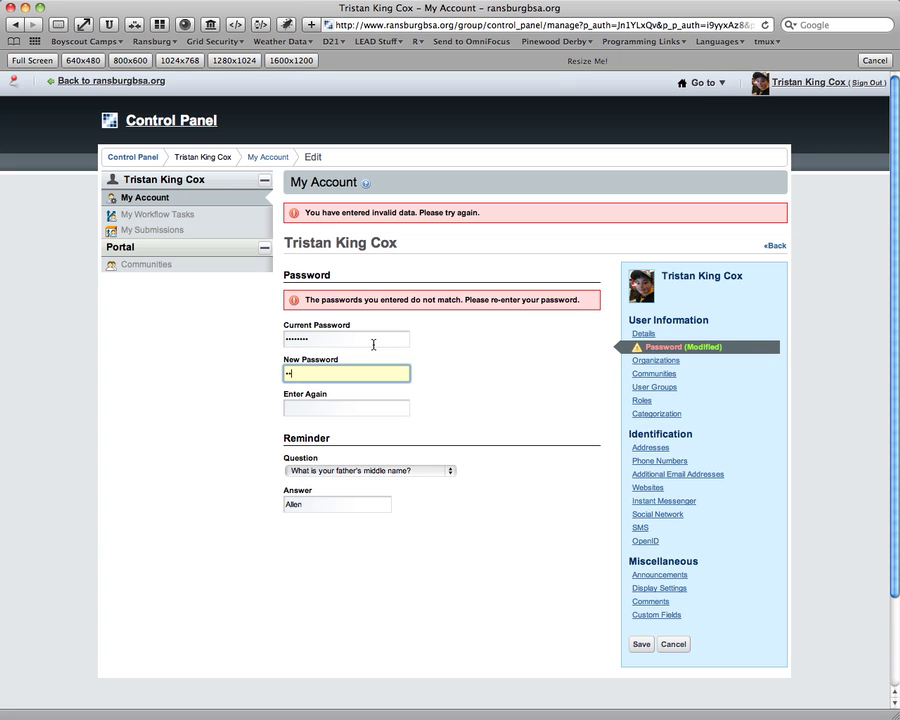
{"action": "type", "text": "•••••••••"}
{"action": "key", "text": "Tab"}
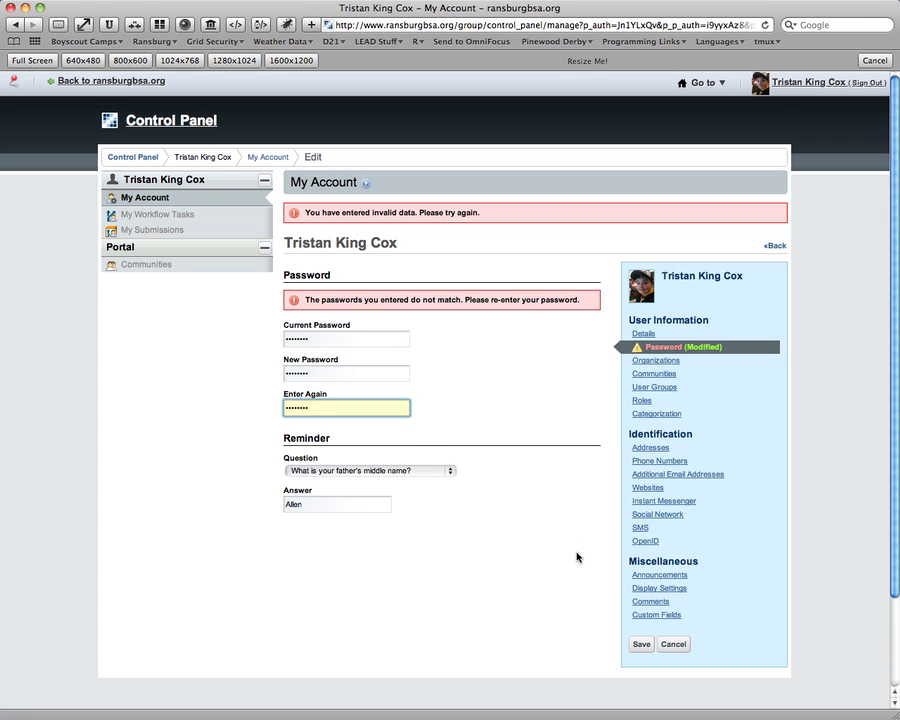
{"action": "left_click", "coordinate": [638, 645]}
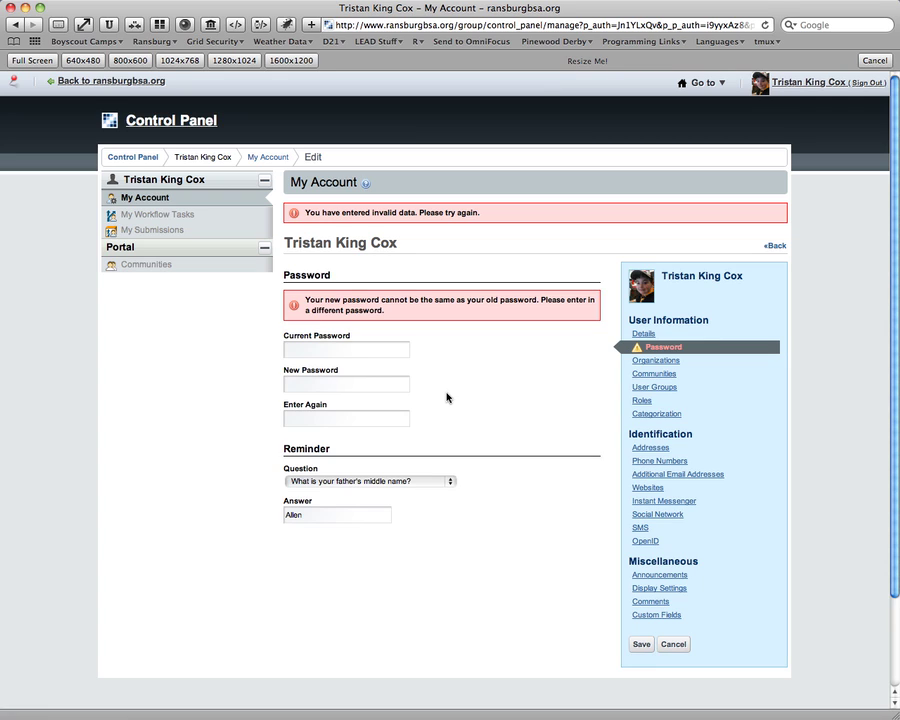
Enter the current password and a different new password twice, then save.
{"action": "left_click", "coordinate": [393, 353]}
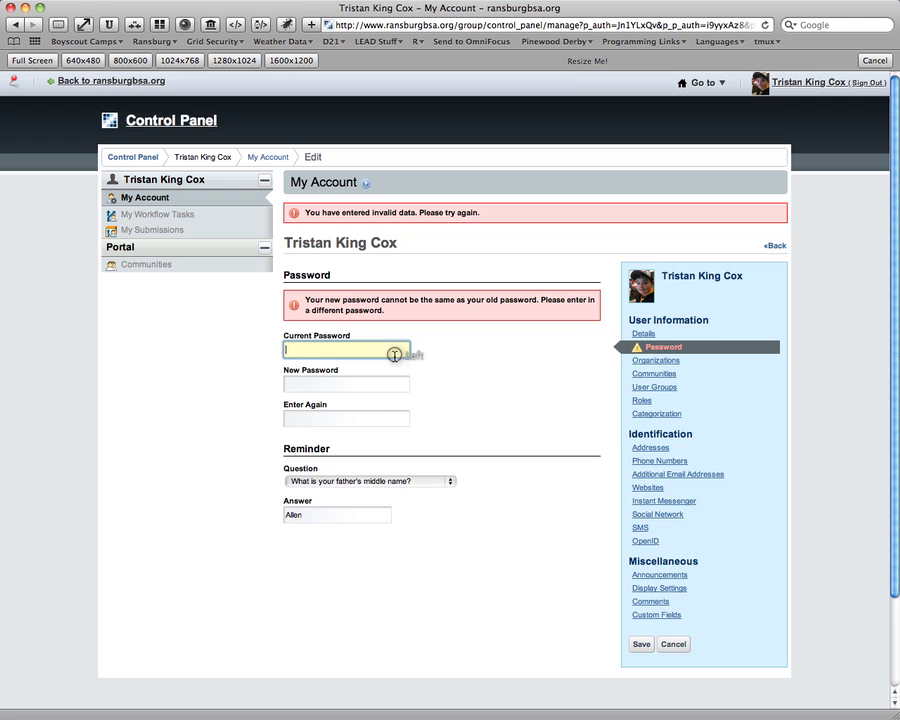
{"action": "left_click", "coordinate": [357, 387]}
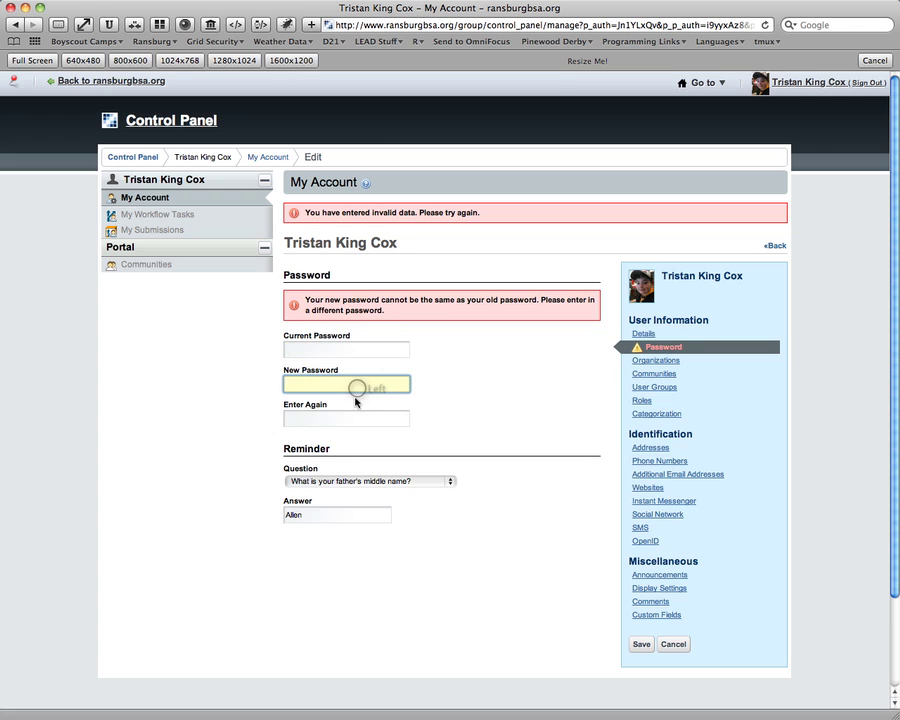
{"action": "left_click", "coordinate": [356, 417]}
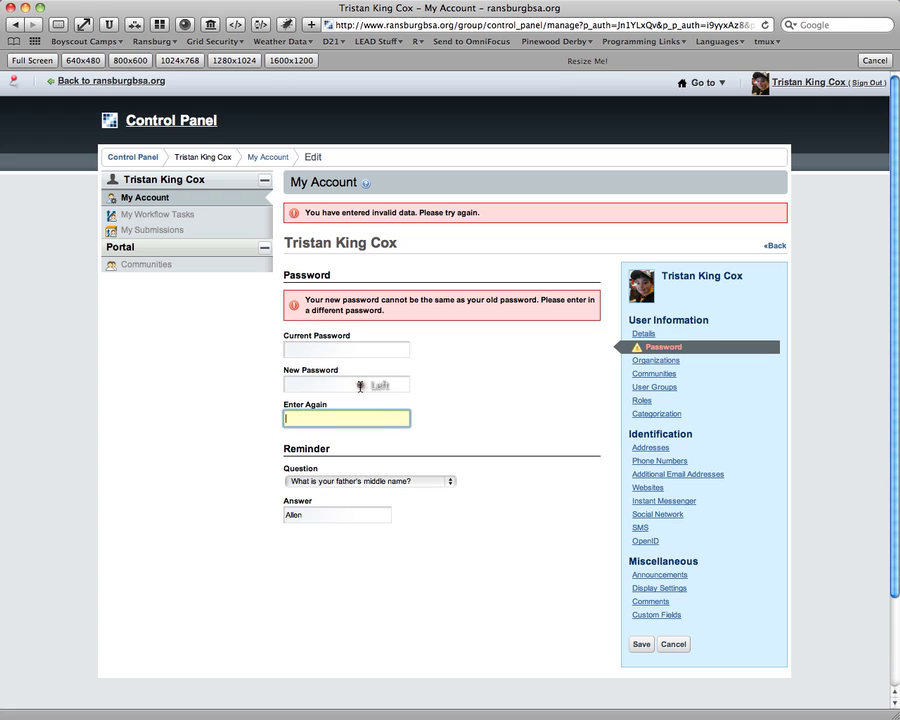
{"action": "left_click", "coordinate": [360, 386]}
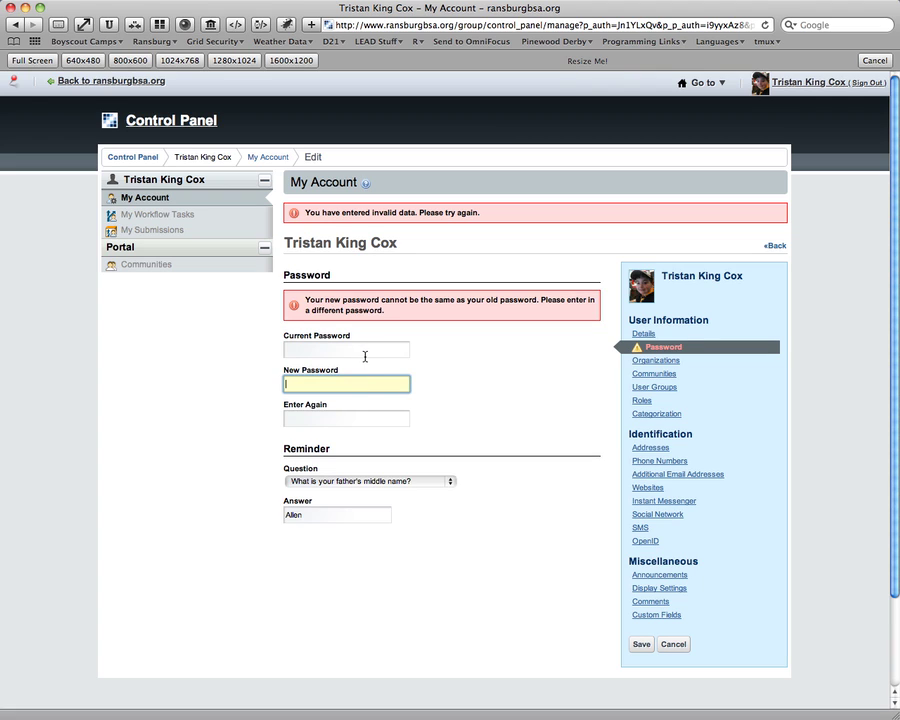
{"action": "left_click", "coordinate": [365, 352]}
{"action": "type", "text": "•"}
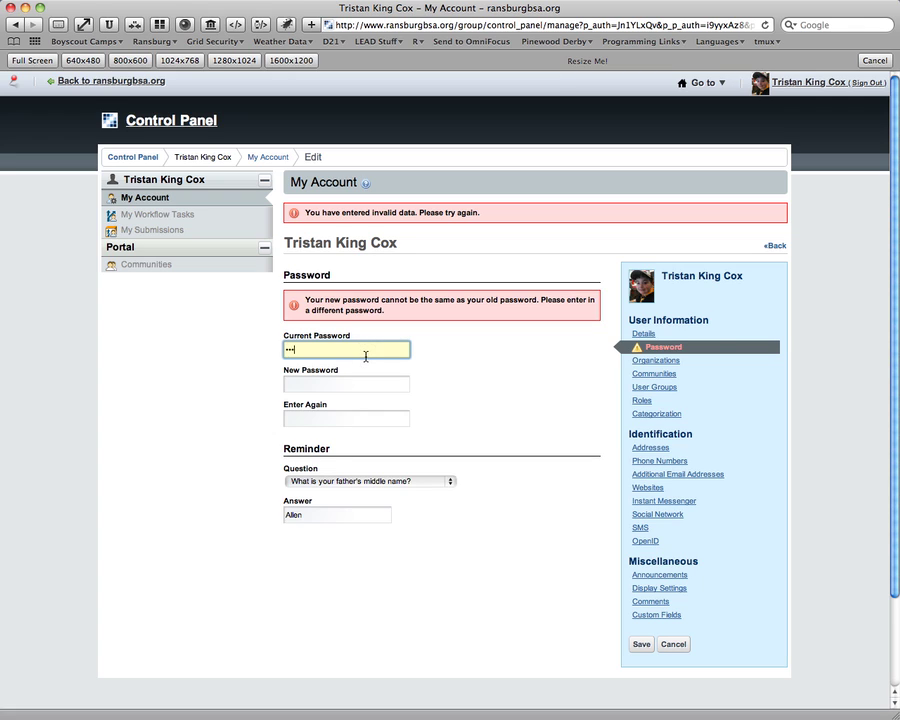
{"action": "key", "text": "Tab"}
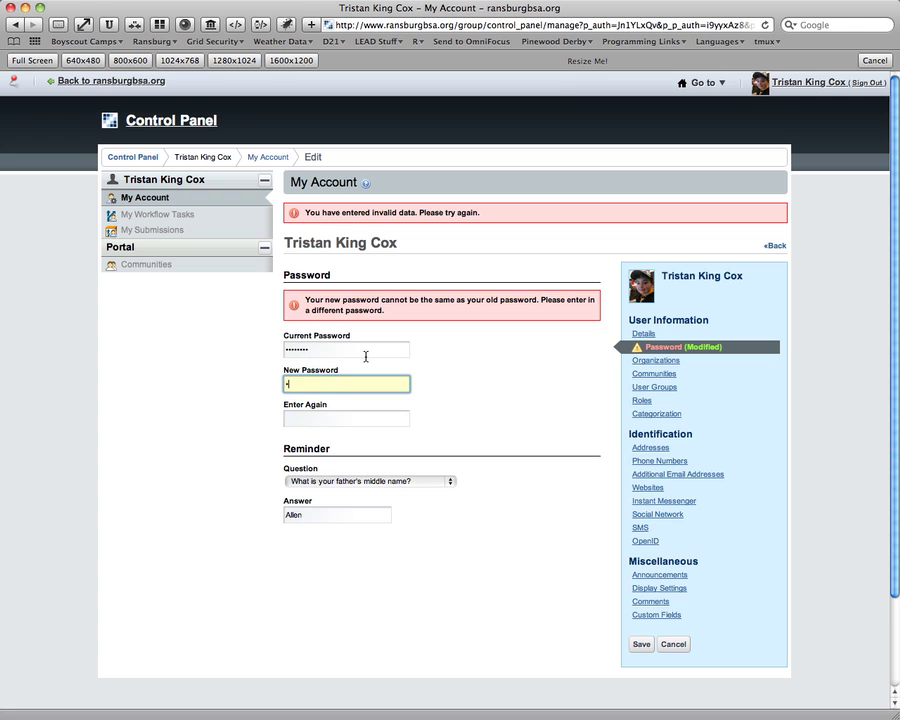
{"action": "type", "text": "••••••"}
{"action": "key", "text": "Tab"}
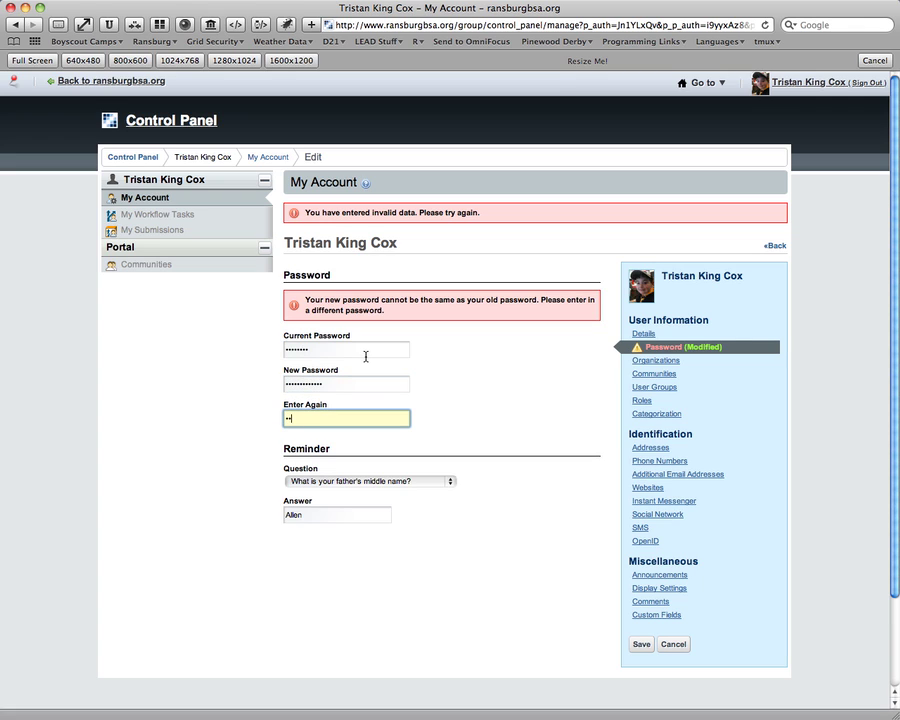
{"action": "type", "text": "••••••••••"}
{"action": "left_click", "coordinate": [641, 644]}
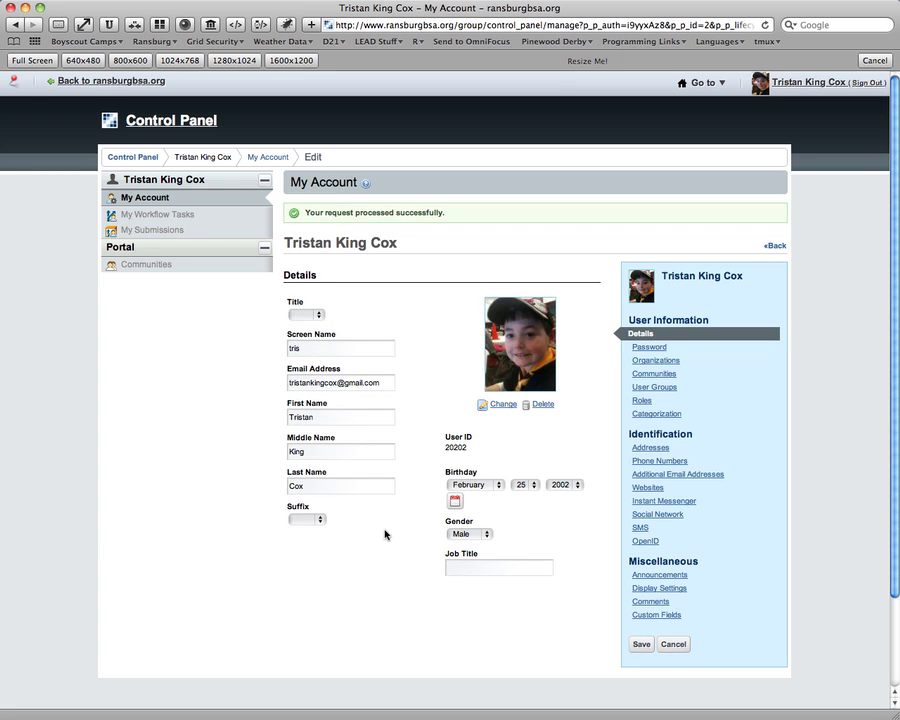
Open the Addresses section of My Account to show an empty address form.
{"action": "mouse_move", "coordinate": [629, 434]}
{"action": "left_mouse_down"}
{"action": "mouse_move", "coordinate": [602, 430]}
{"action": "mouse_move", "coordinate": [693, 434]}
{"action": "mouse_move", "coordinate": [630, 435]}
{"action": "left_mouse_up"}
{"action": "triple_click", "coordinate": [655, 434]}
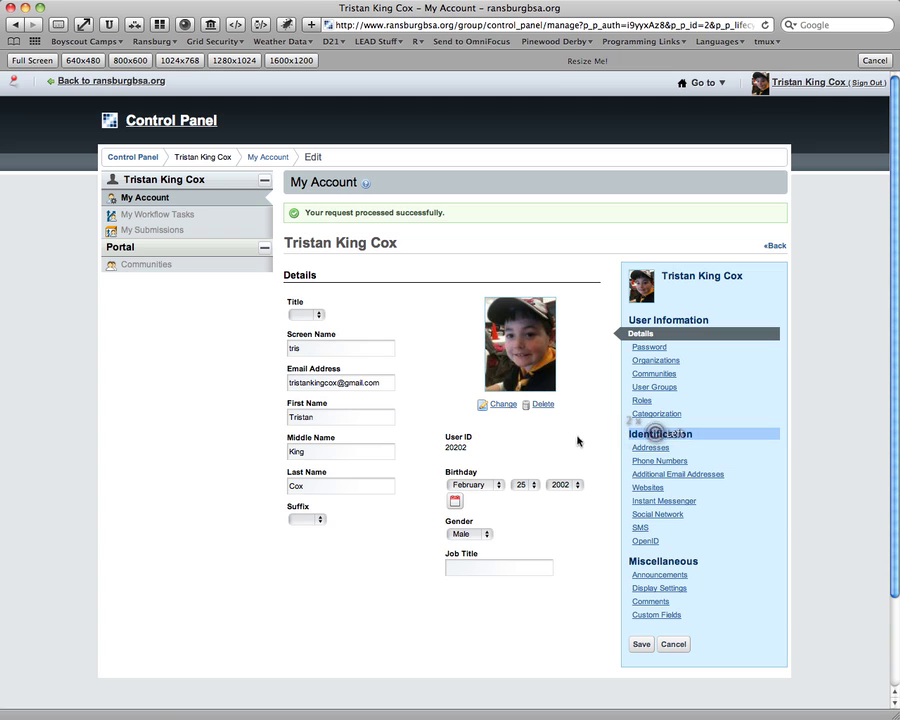
{"action": "left_click", "coordinate": [650, 448]}
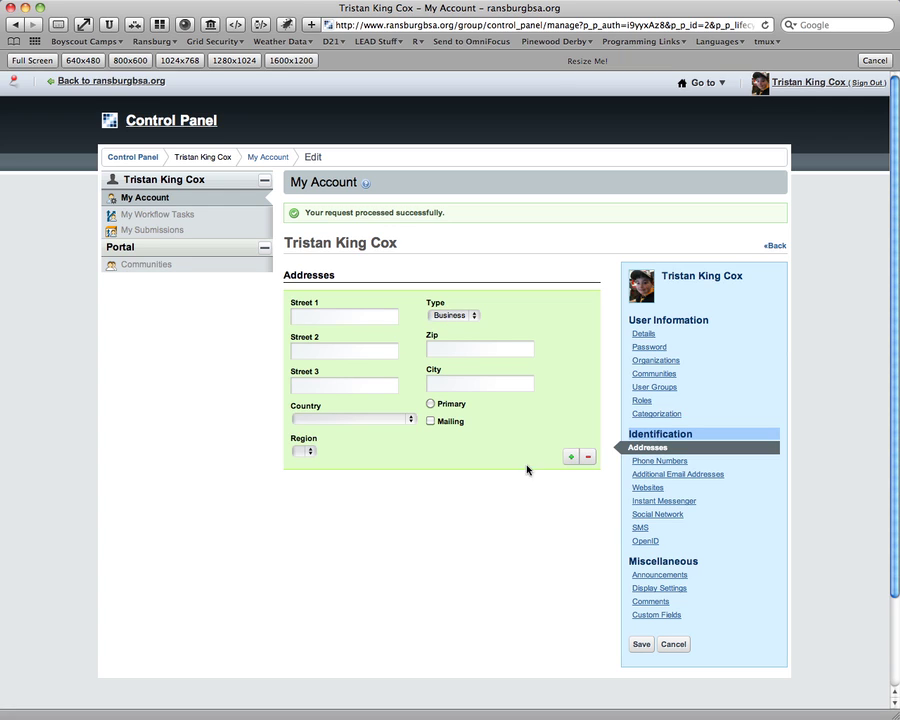
Make the address type Personal and accept the suggested Street 1 entry.
{"action": "left_click", "coordinate": [453, 315]}
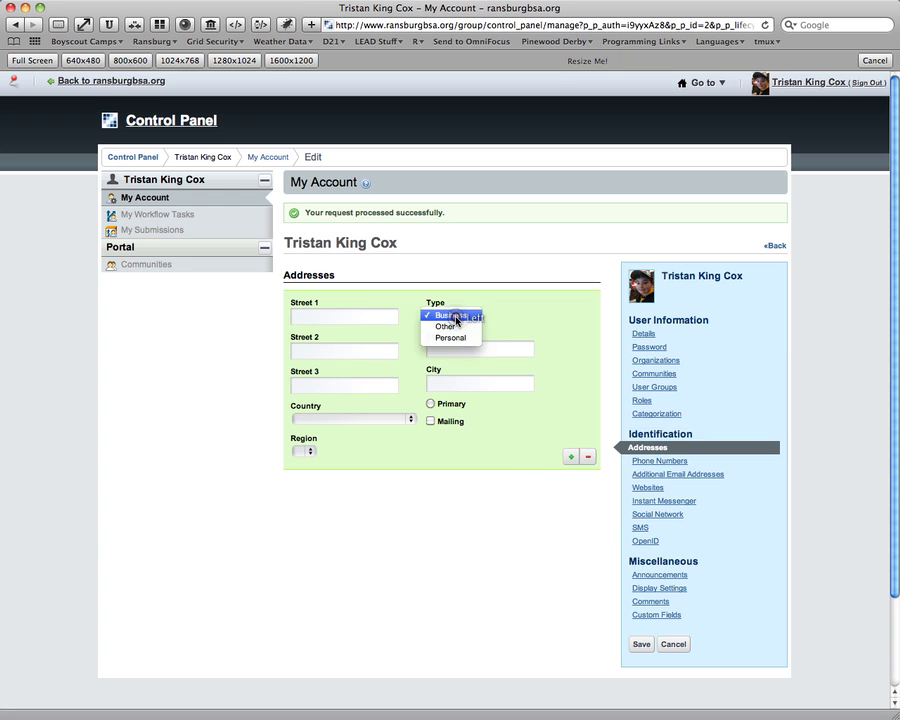
{"action": "left_click", "coordinate": [453, 342]}
{"action": "left_click", "coordinate": [322, 314]}
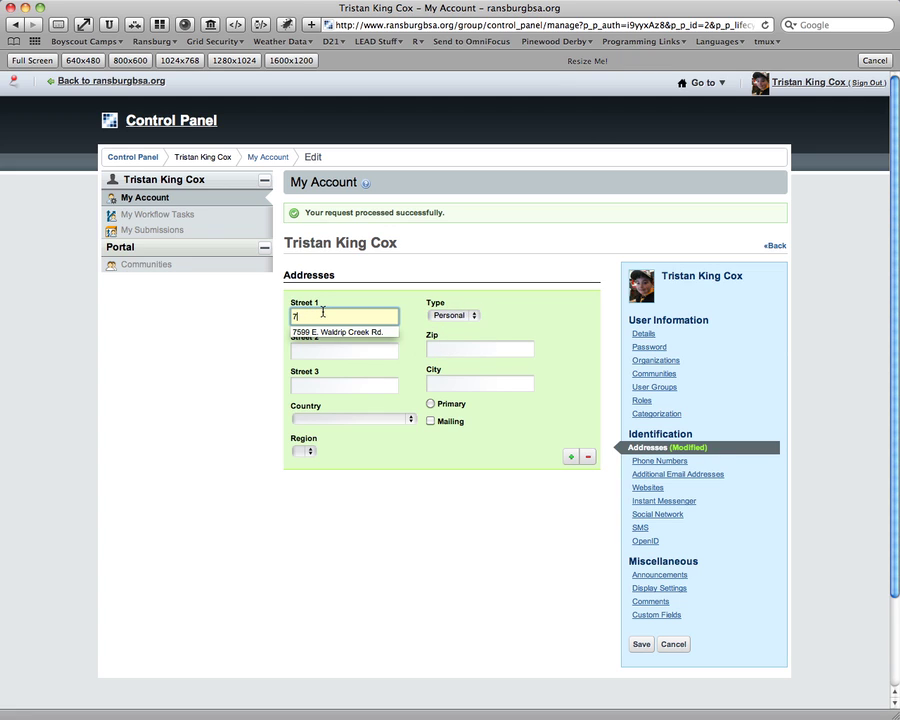
{"action": "key", "text": "Down"}
{"action": "key", "text": "Return"}
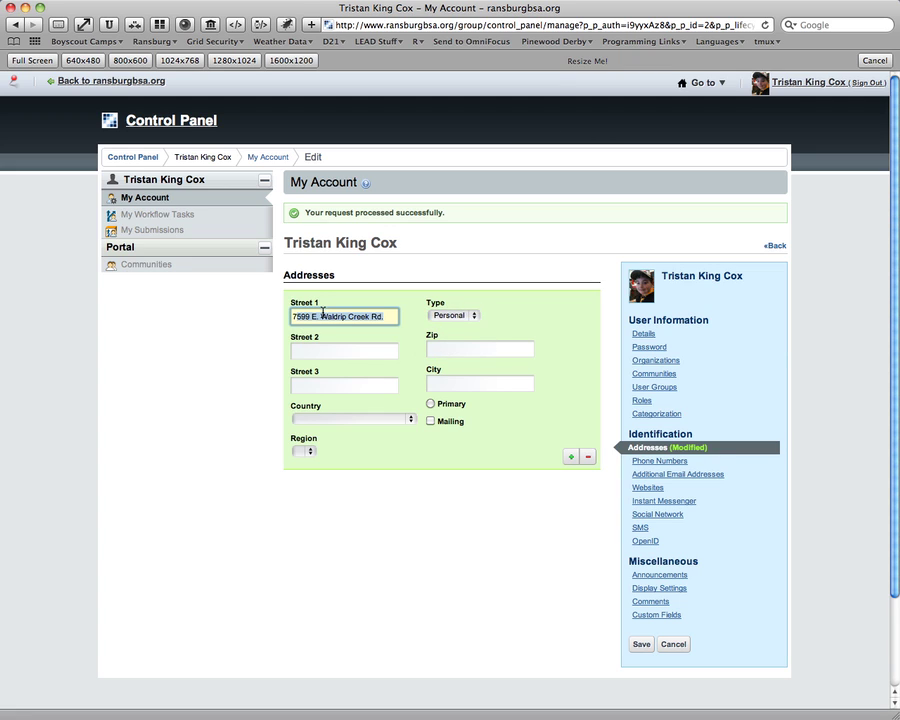
{"action": "left_click", "coordinate": [342, 351]}
Fill in the zip code and city, and choose United States as country.
{"action": "left_click", "coordinate": [438, 350]}
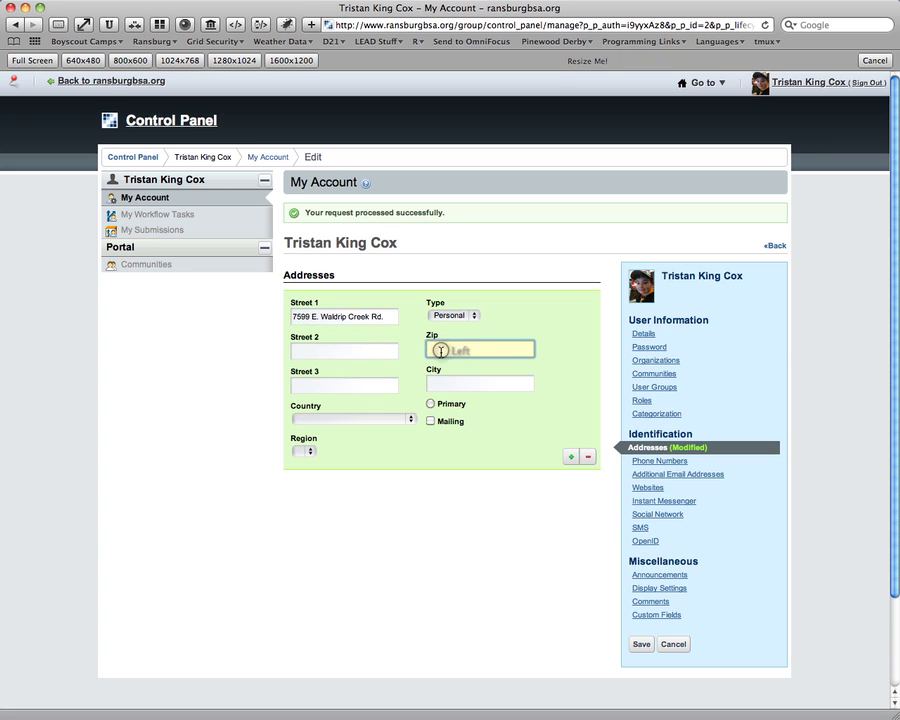
{"action": "type", "text": "47401"}
{"action": "left_click", "coordinate": [446, 383]}
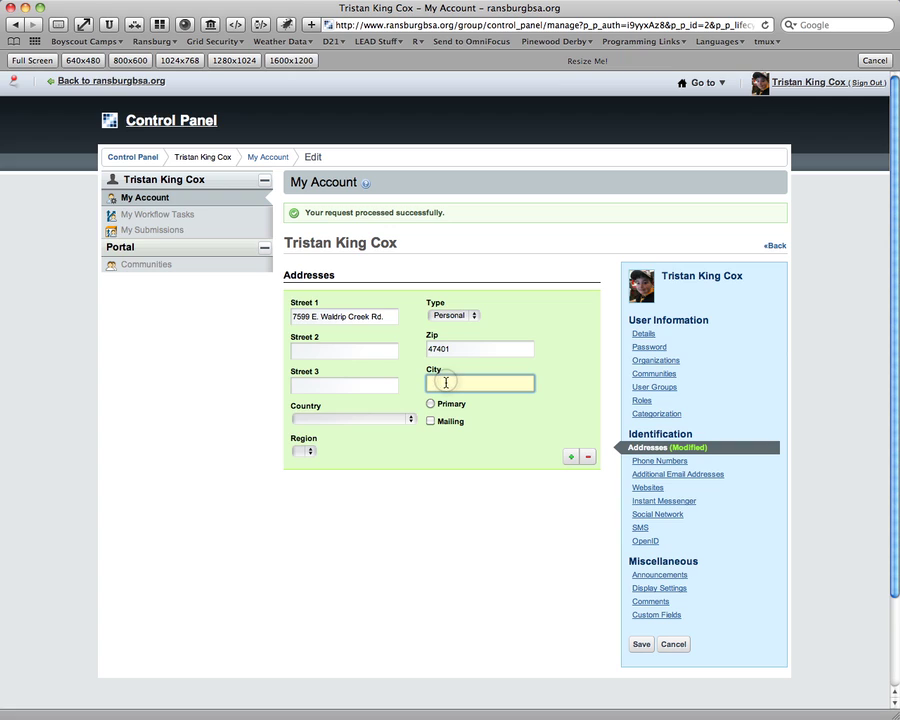
{"action": "type", "text": "Bloomington"}
{"action": "left_click", "coordinate": [401, 418]}
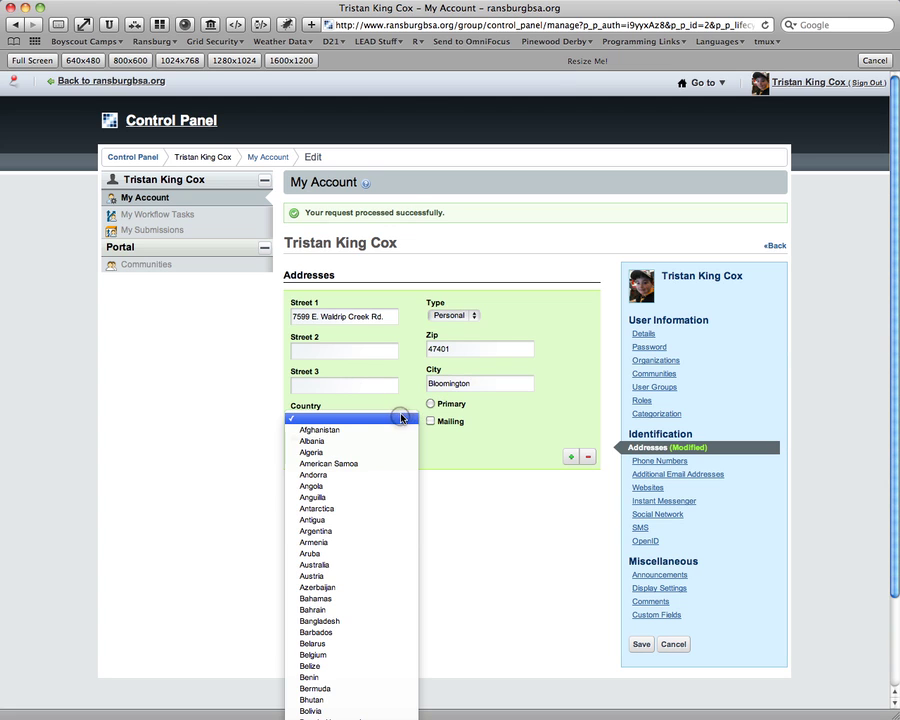
{"action": "scroll", "coordinate": [401, 418], "scroll_direction": "down", "scroll_amount": 15}
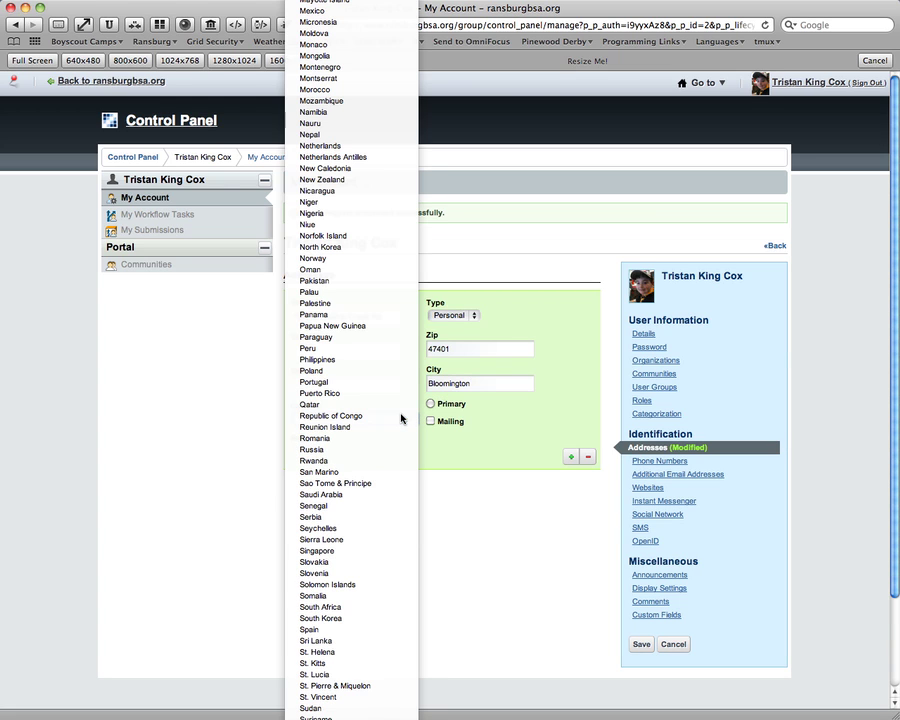
{"action": "scroll", "coordinate": [401, 418], "scroll_direction": "down", "scroll_amount": 2}
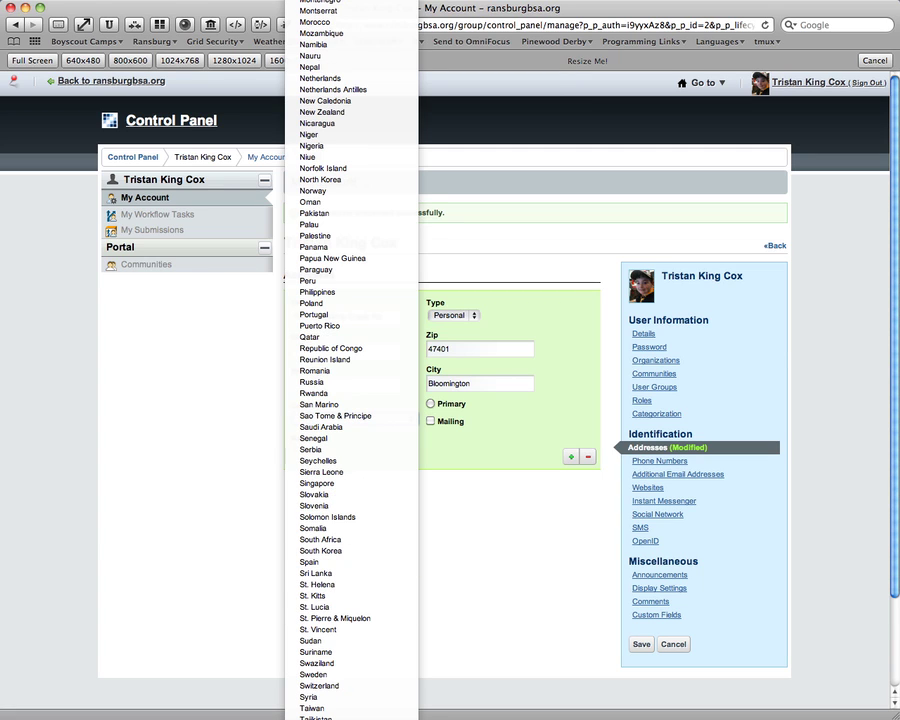
{"action": "left_click", "coordinate": [383, 719]}
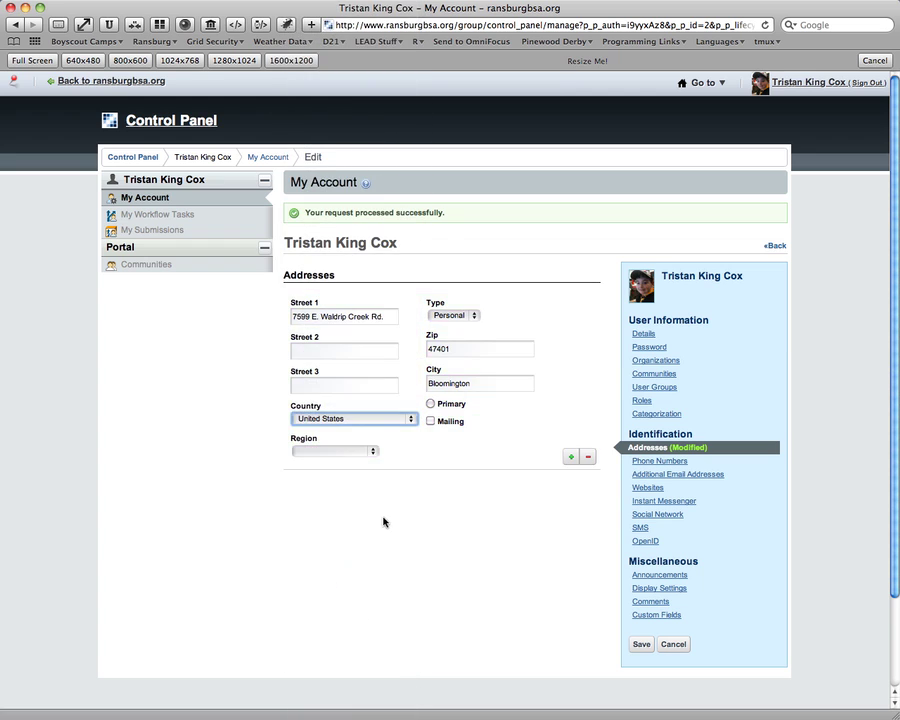
Choose Indiana as the region and mark the address as primary.
{"action": "left_click", "coordinate": [375, 453]}
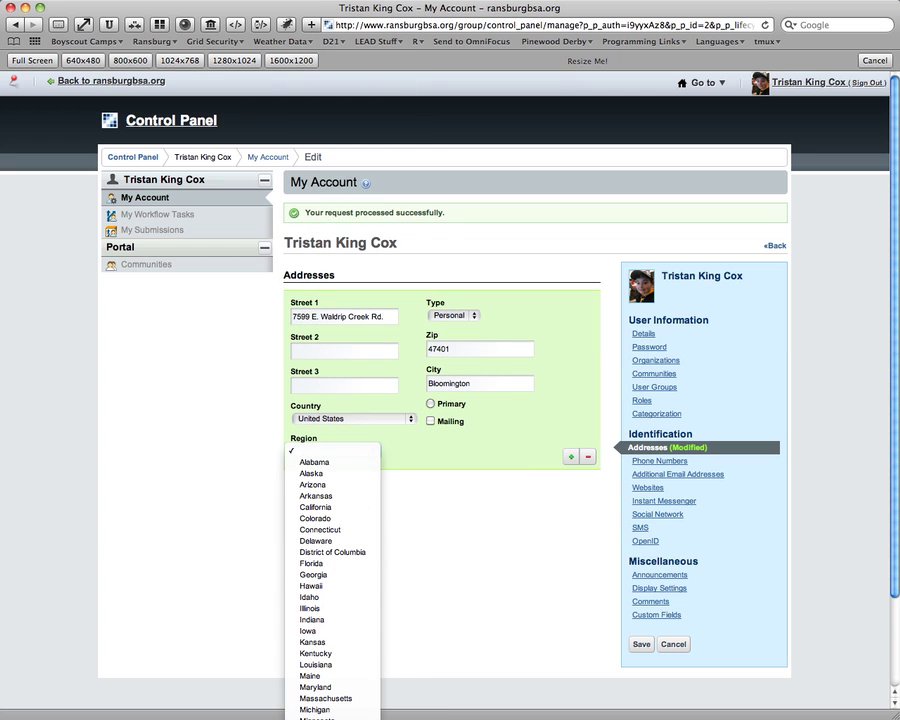
{"action": "left_click", "coordinate": [345, 618]}
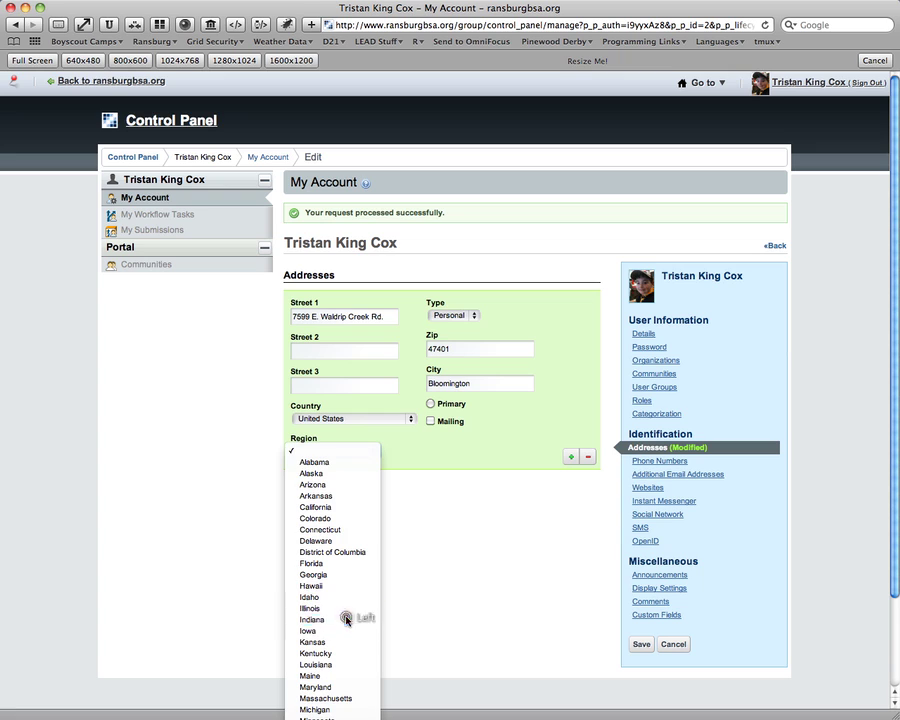
{"action": "left_click", "coordinate": [456, 458]}
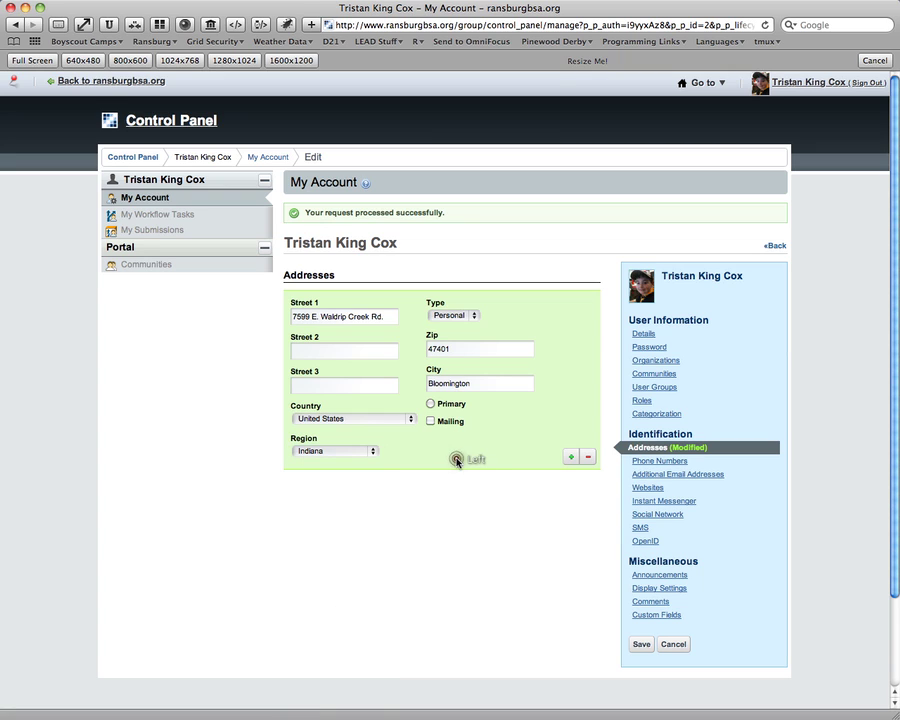
{"action": "left_click", "coordinate": [431, 405]}
Add and then remove an extra empty address row, then go to Phone Numbers.
{"action": "left_click", "coordinate": [575, 459]}
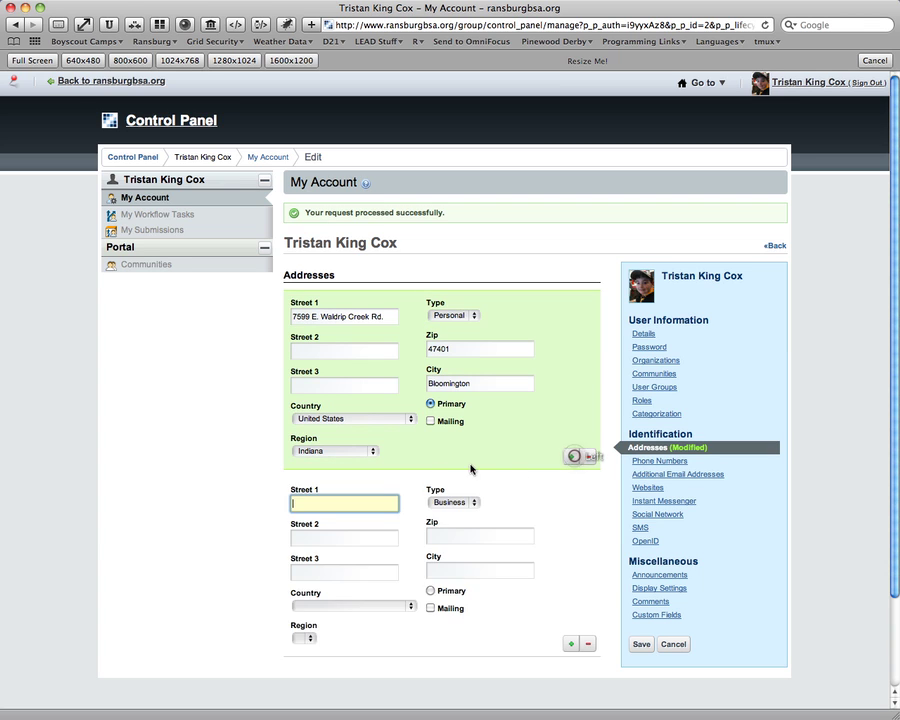
{"action": "scroll", "coordinate": [450, 460], "scroll_direction": "down", "scroll_amount": 1}
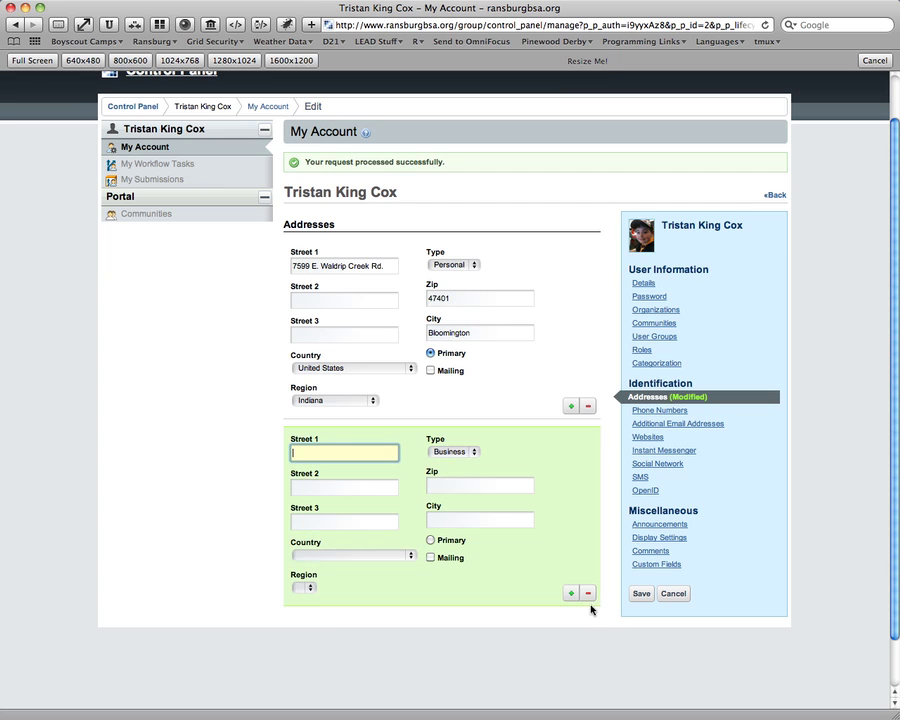
{"action": "left_click", "coordinate": [589, 595]}
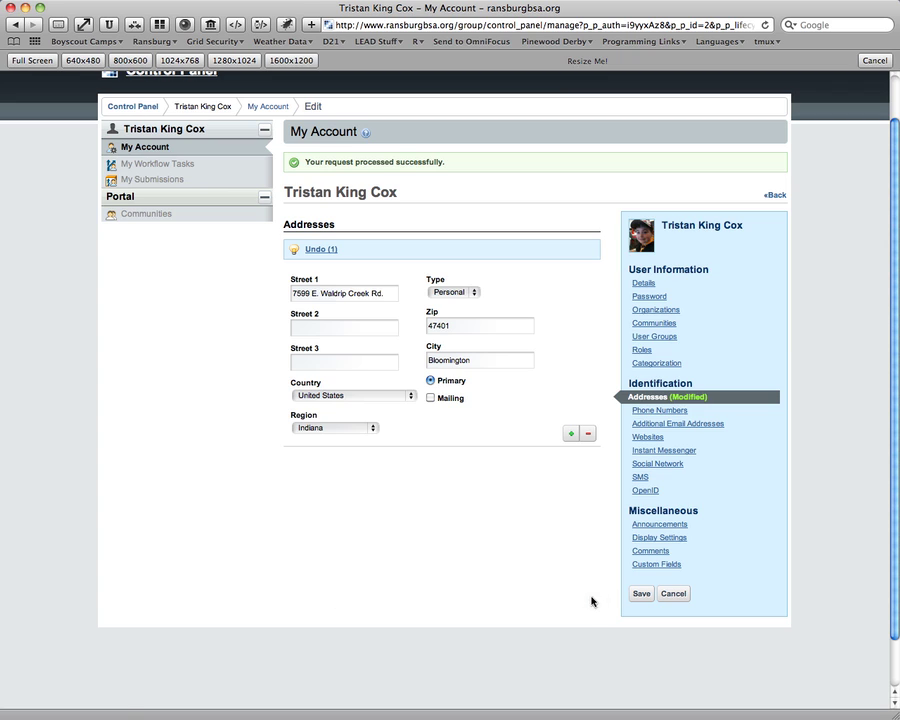
{"action": "left_click", "coordinate": [649, 410]}
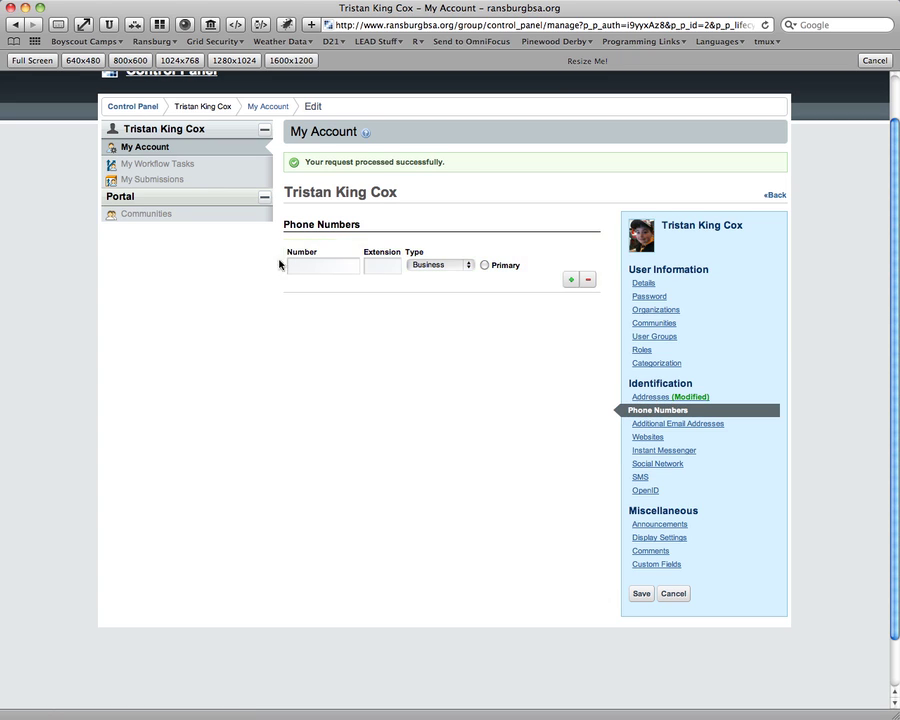
Enter the account's Business phone number.
{"action": "left_click", "coordinate": [344, 265]}
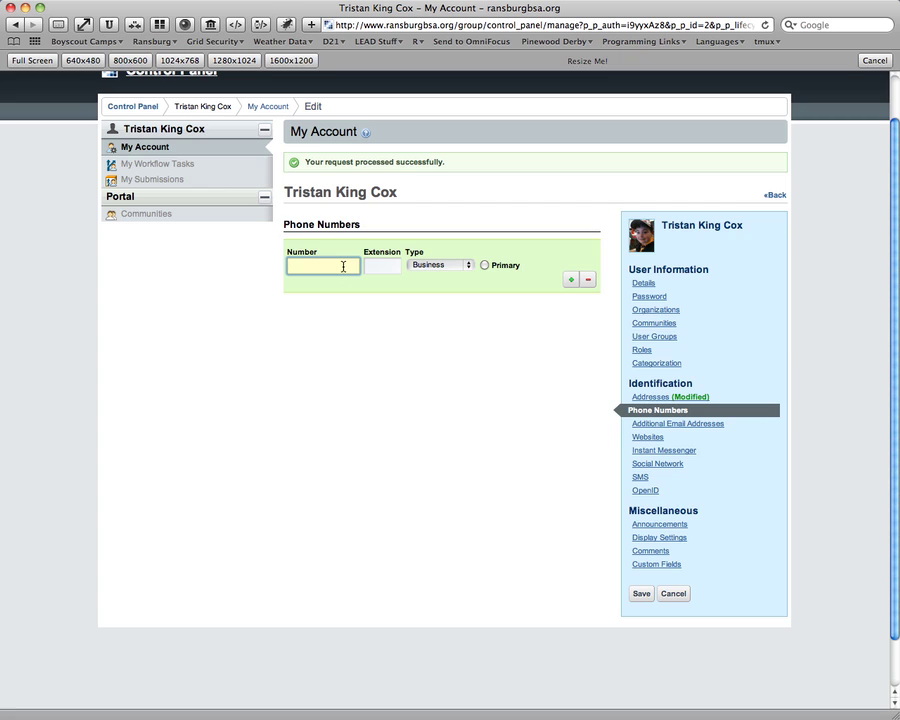
{"action": "left_click", "coordinate": [488, 266]}
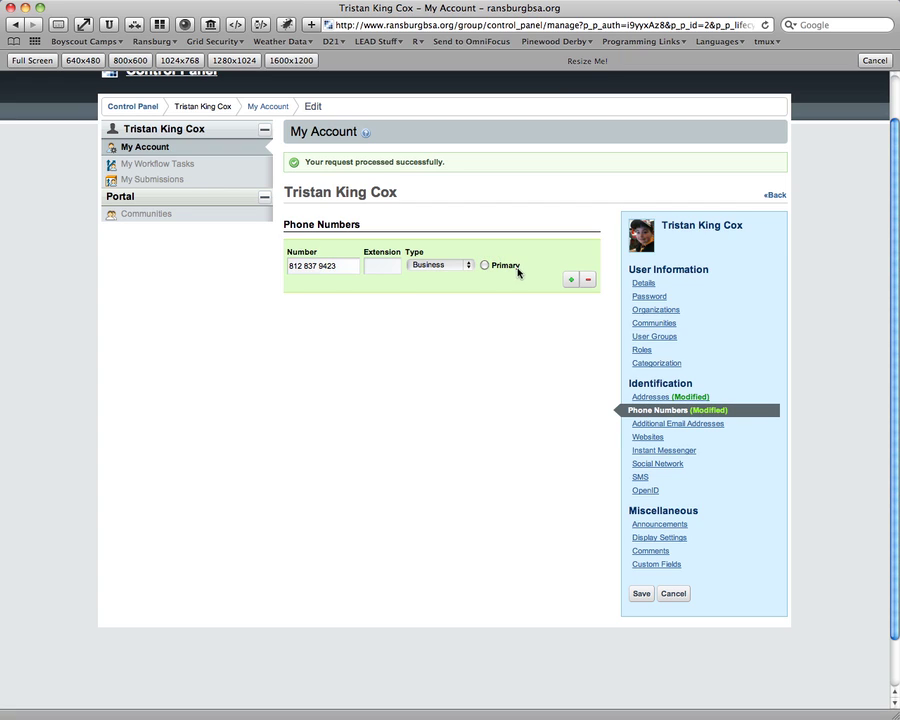
{"action": "left_click", "coordinate": [513, 334]}
Add a trial Mobile number row, remove it, then go to Additional Email Addresses.
{"action": "left_click", "coordinate": [571, 280]}
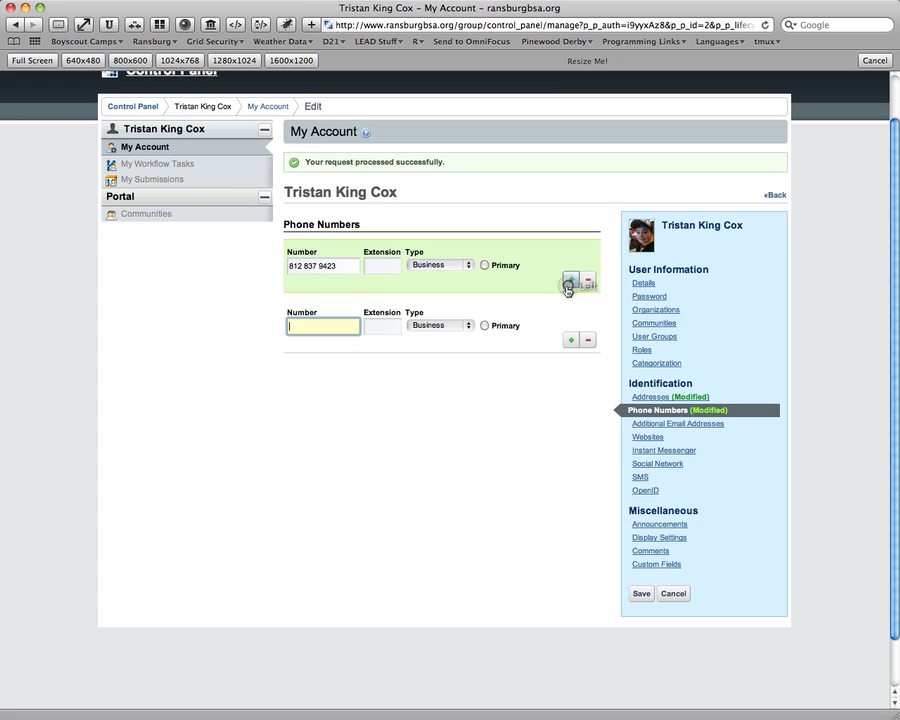
{"action": "left_click", "coordinate": [464, 326]}
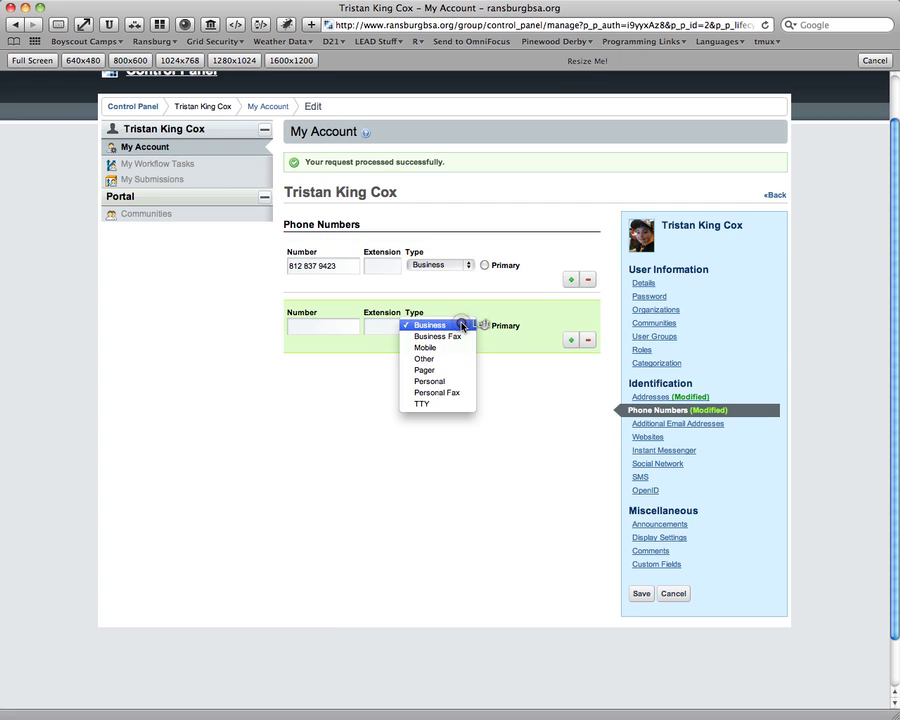
{"action": "left_click", "coordinate": [449, 349]}
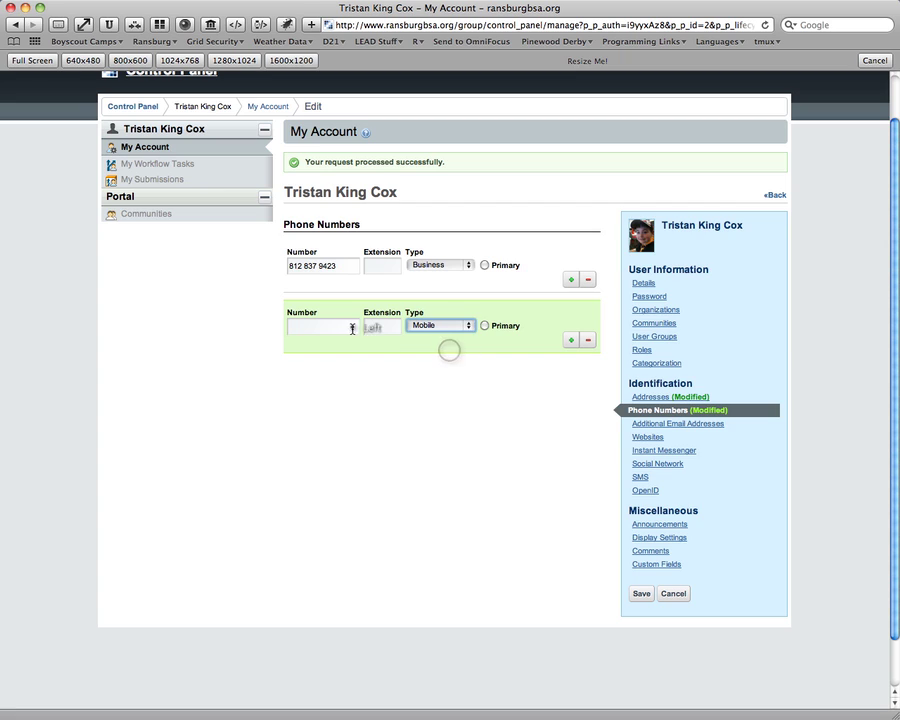
{"action": "left_click", "coordinate": [350, 327]}
{"action": "type", "text": "2342333"}
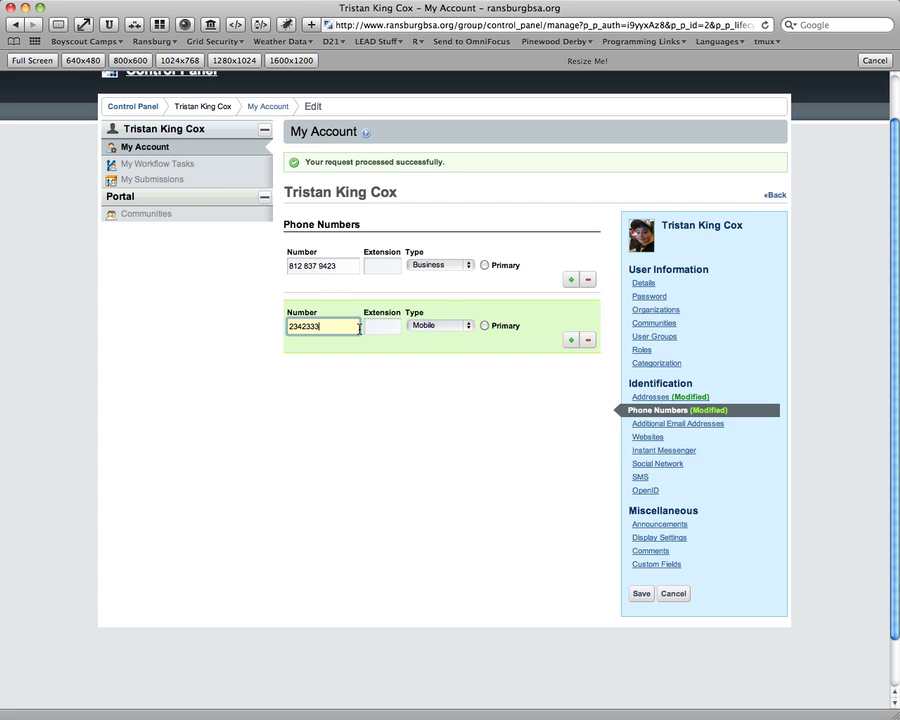
{"action": "left_click", "coordinate": [433, 364]}
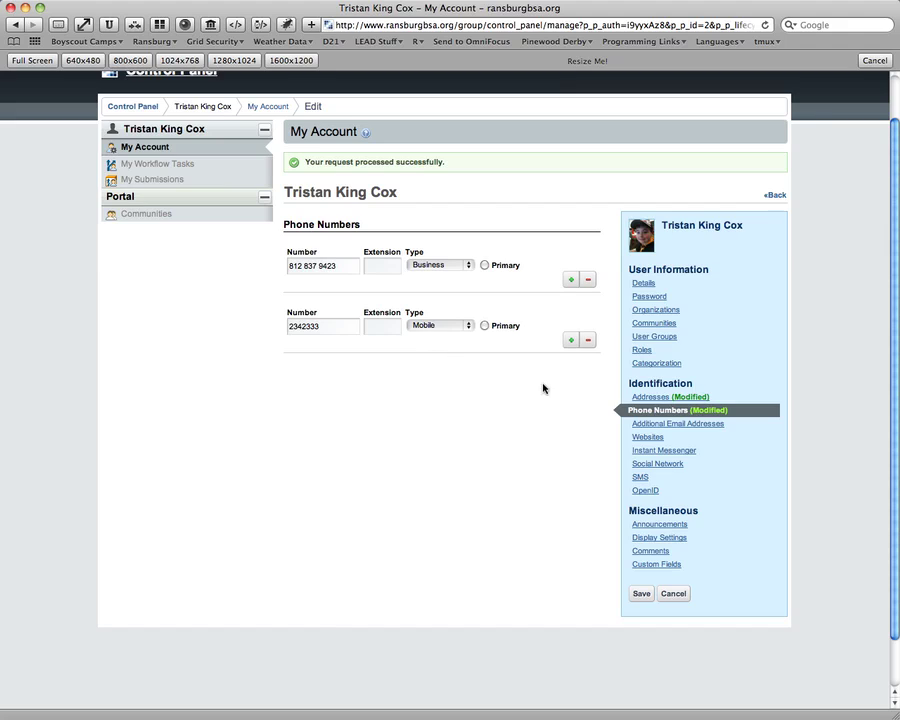
{"action": "left_click", "coordinate": [588, 342]}
{"action": "left_click", "coordinate": [366, 362]}
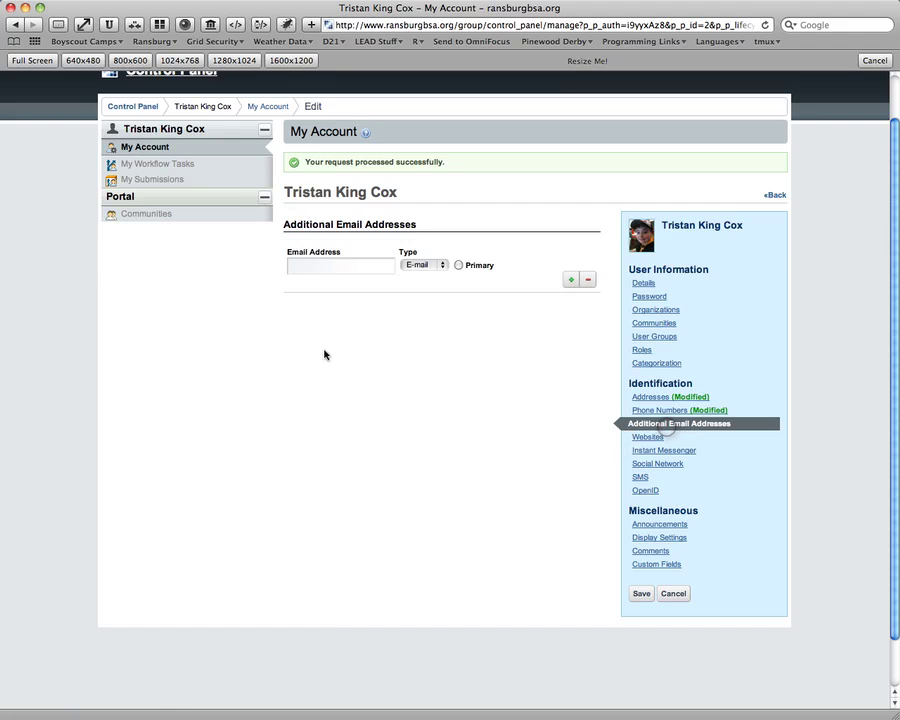
Enter the user's personal e-mail address as the primary additional address.
{"action": "left_click", "coordinate": [339, 262]}
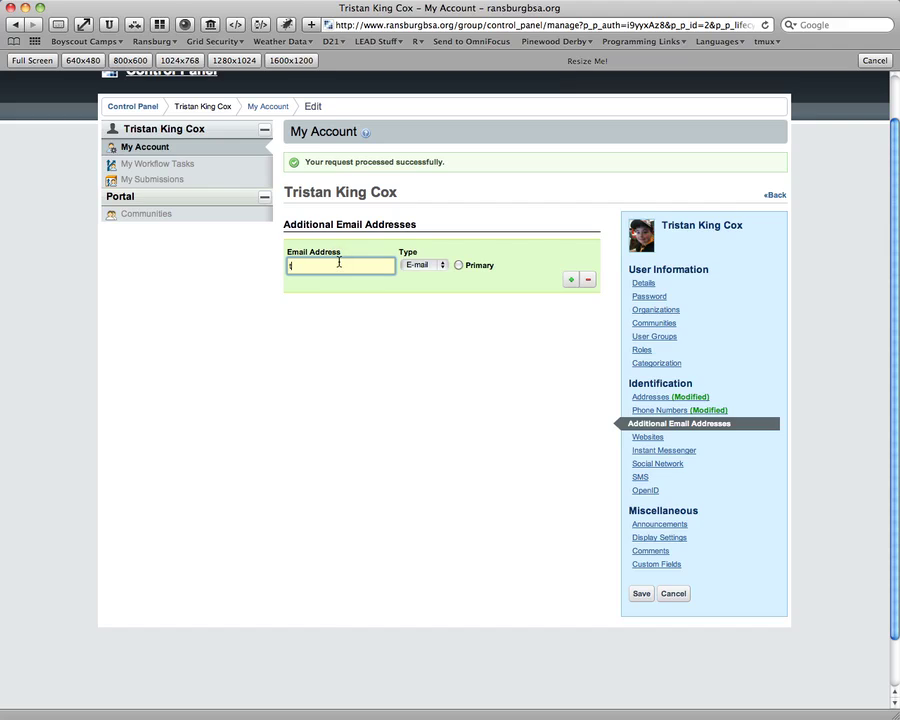
{"action": "left_click", "coordinate": [459, 265]}
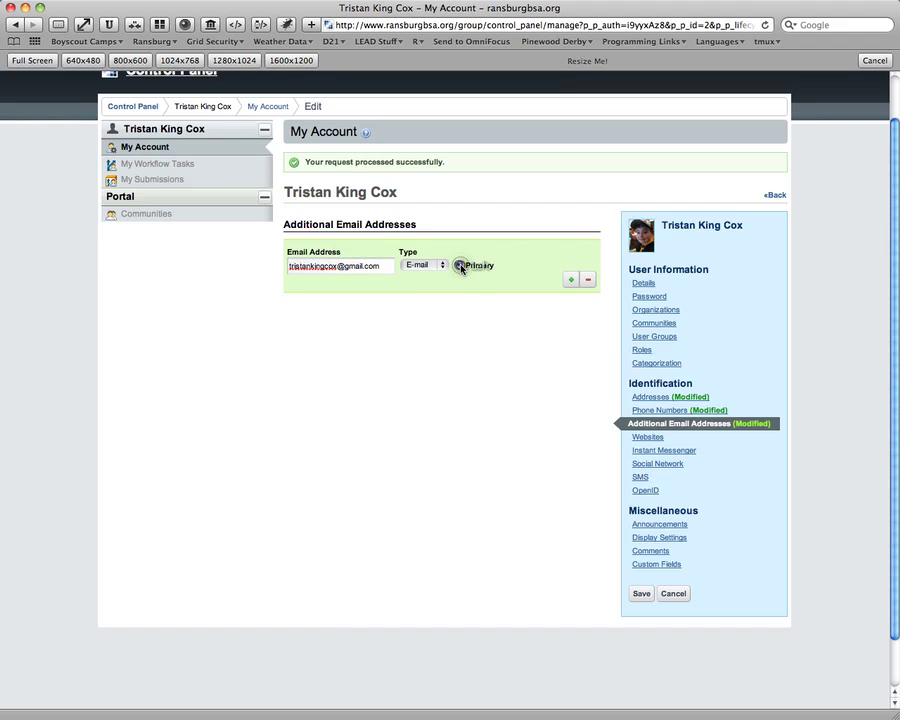
Add the user's organisation e-mail as a second address of type E-mail 2, then open Websites.
{"action": "left_click", "coordinate": [568, 281]}
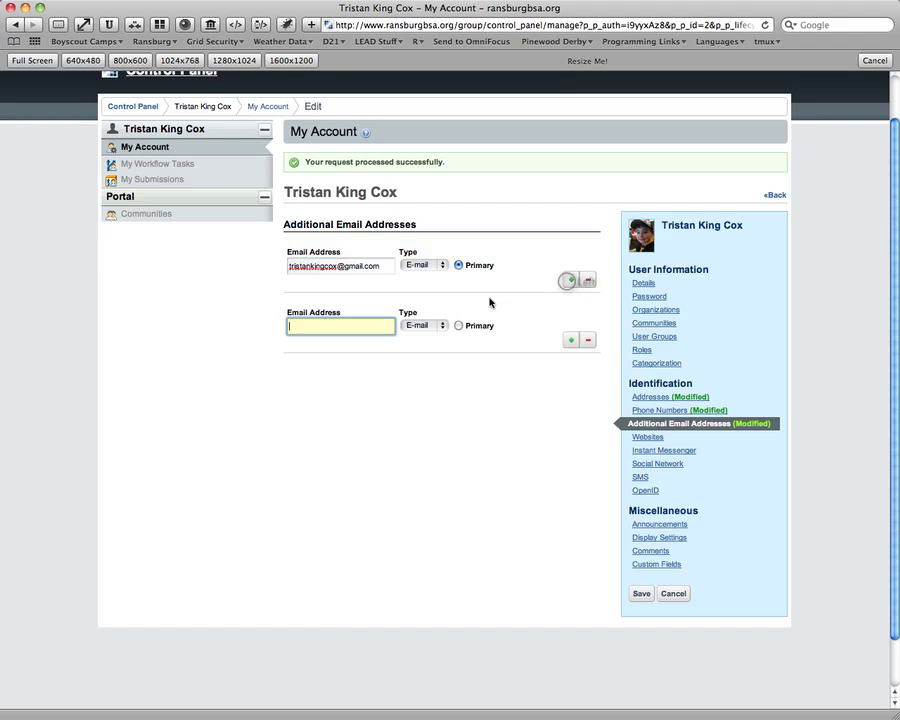
{"action": "left_click", "coordinate": [316, 325]}
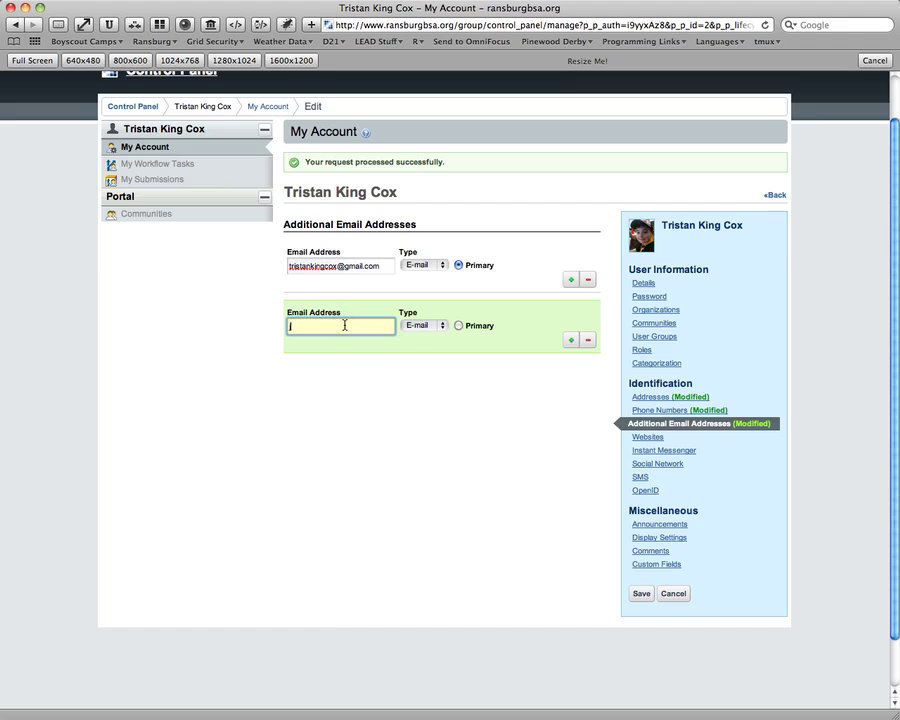
{"action": "left_click", "coordinate": [440, 326]}
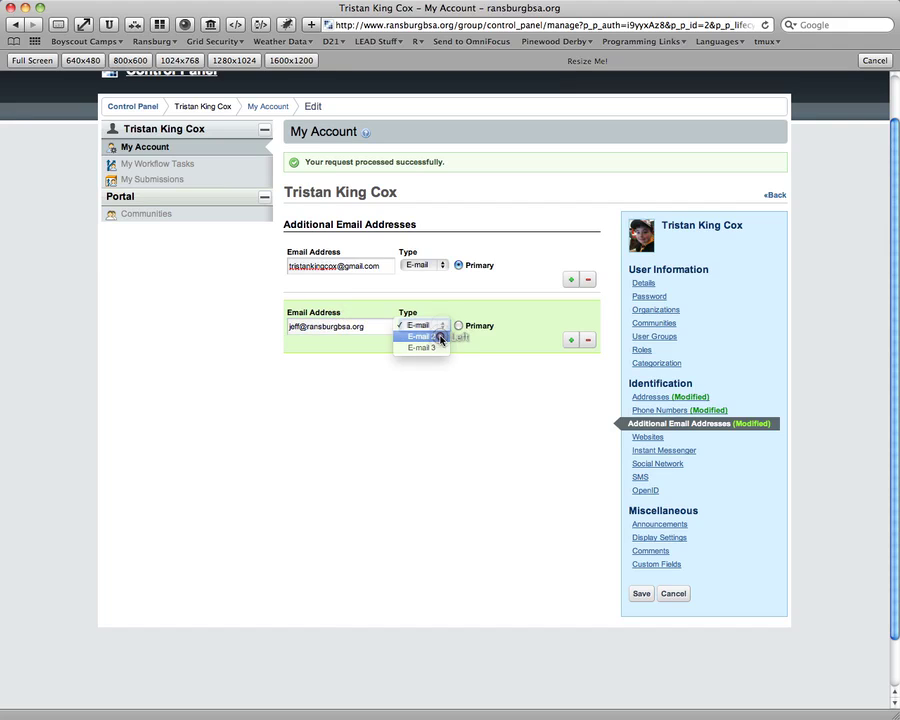
{"action": "left_click", "coordinate": [441, 337]}
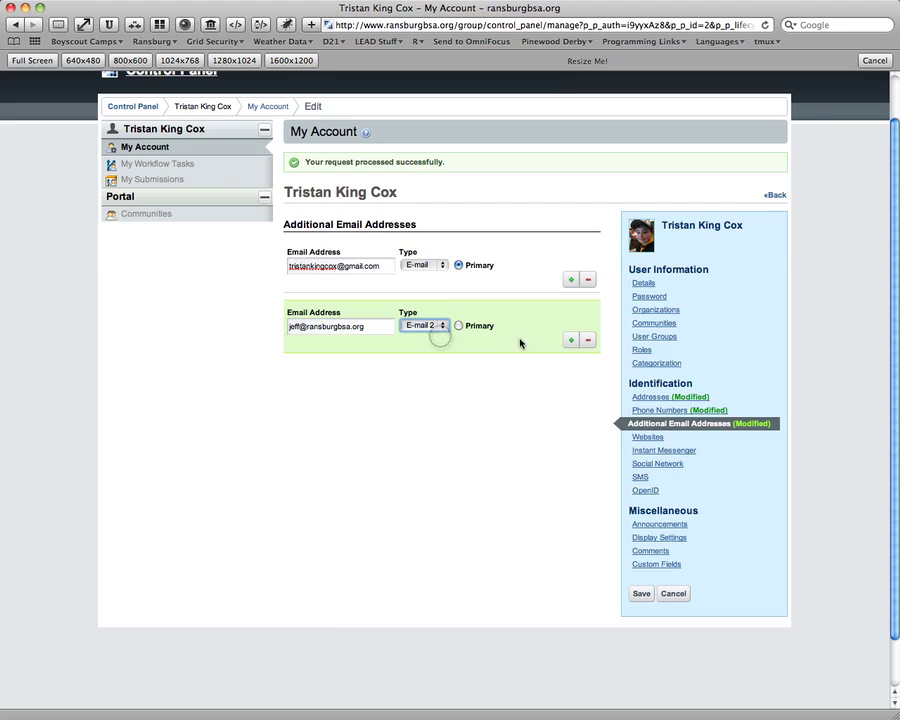
{"action": "left_click", "coordinate": [650, 437]}
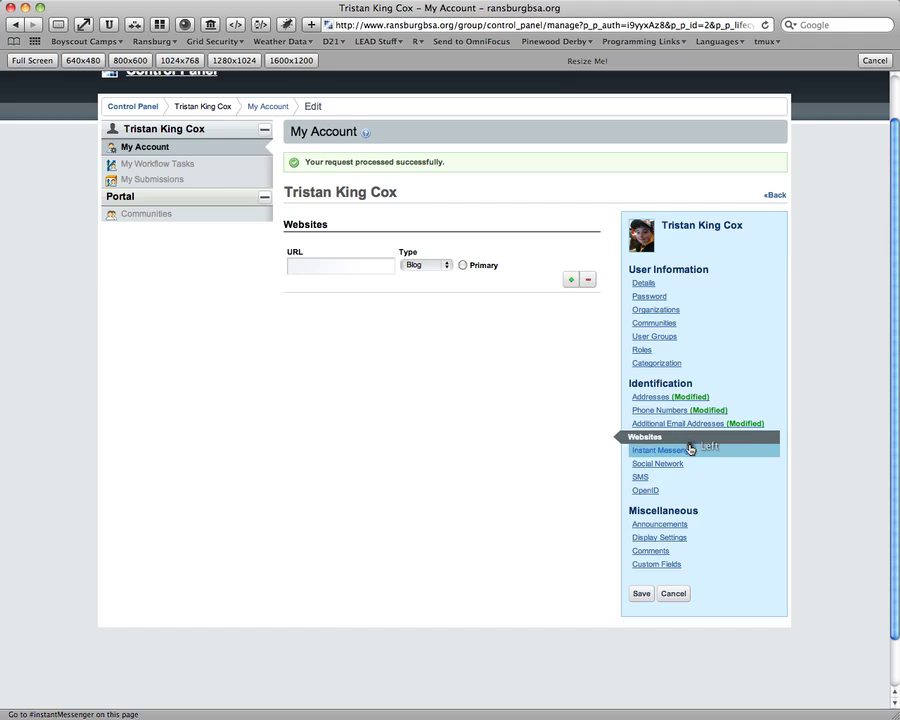
Look through Instant Messenger, Social Network, SMS and OpenID, then save the account changes.
{"action": "left_click", "coordinate": [636, 450]}
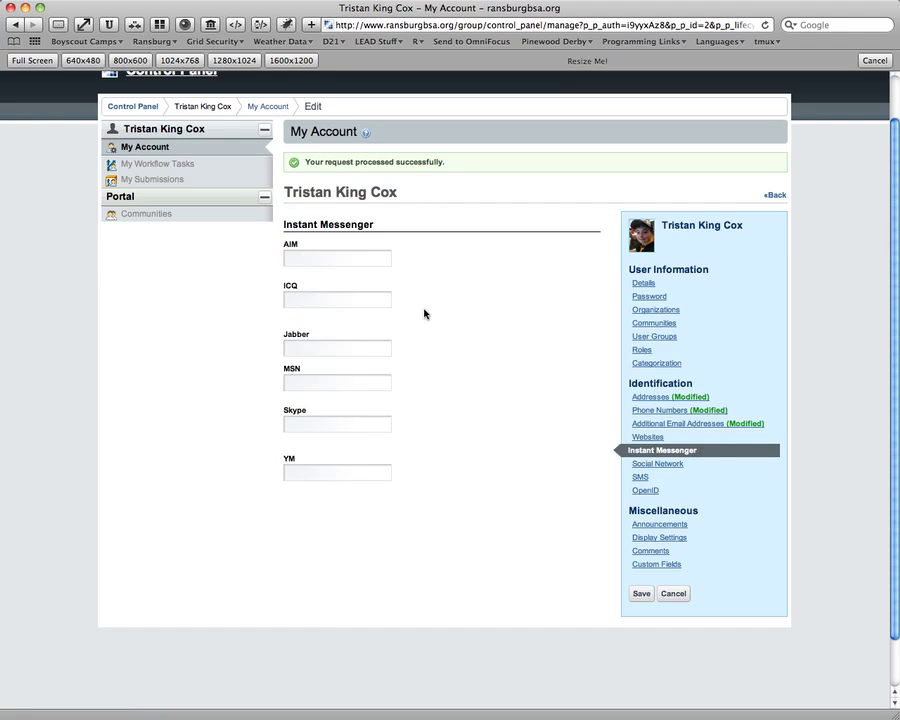
{"action": "left_click", "coordinate": [656, 465]}
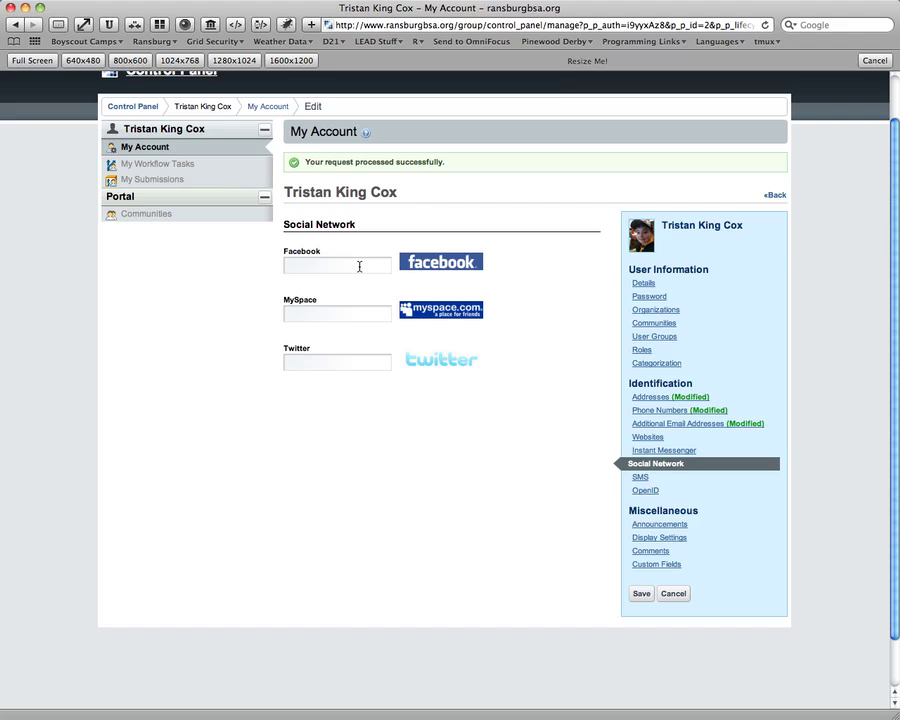
{"action": "left_click", "coordinate": [645, 478]}
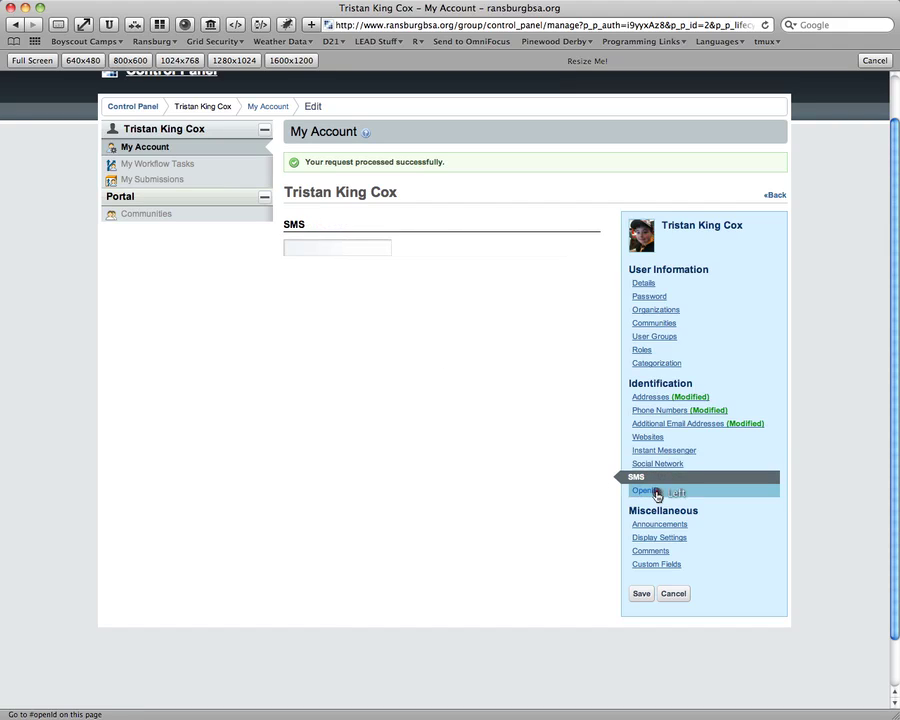
{"action": "left_click", "coordinate": [645, 491]}
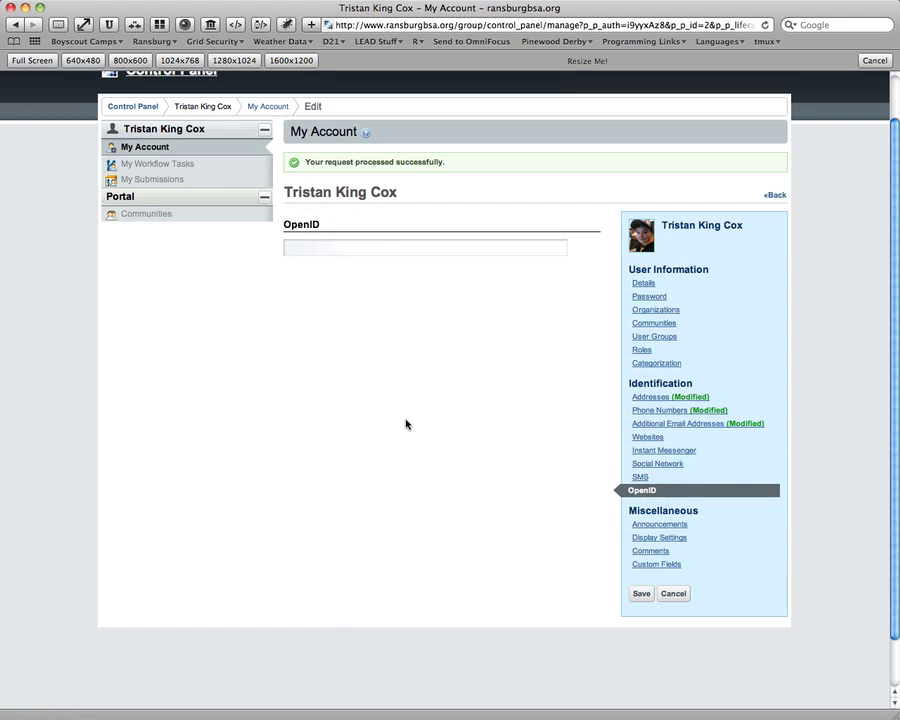
{"action": "left_click", "coordinate": [309, 243]}
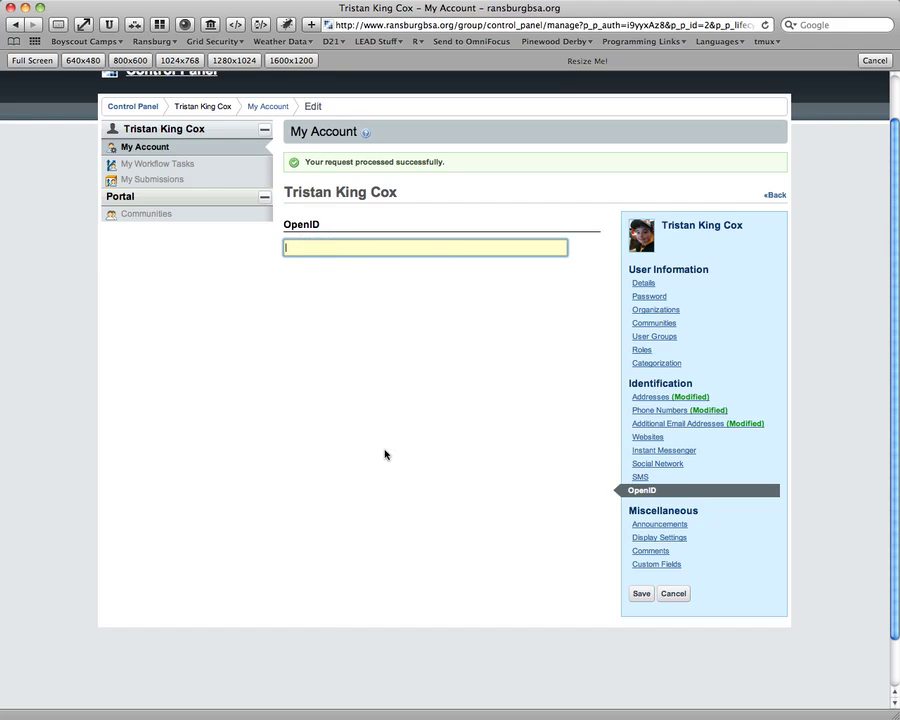
{"action": "left_click", "coordinate": [640, 595]}
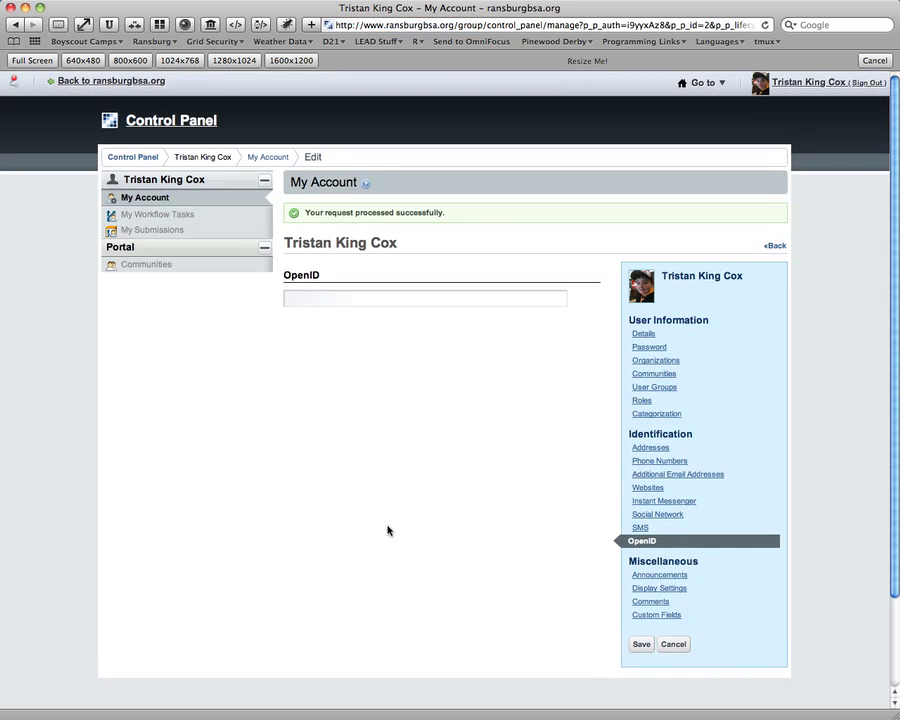
{"action": "scroll", "coordinate": [390, 525], "scroll_direction": "down", "scroll_amount": 1}
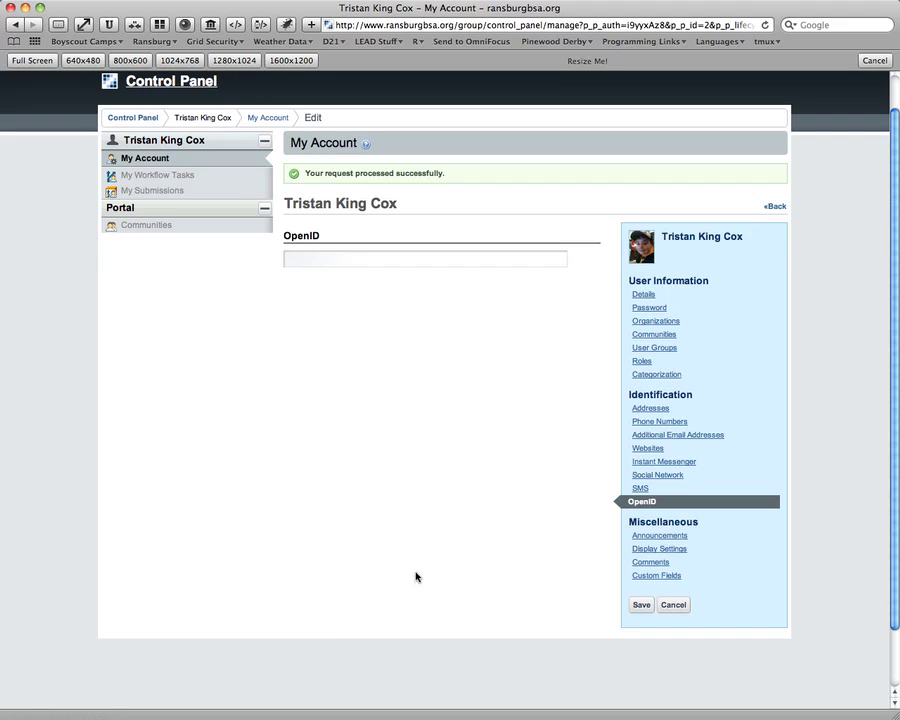
Open Custom Fields and inspect the Troop Identification Key, leaving its value unchanged.
{"action": "left_click", "coordinate": [655, 578]}
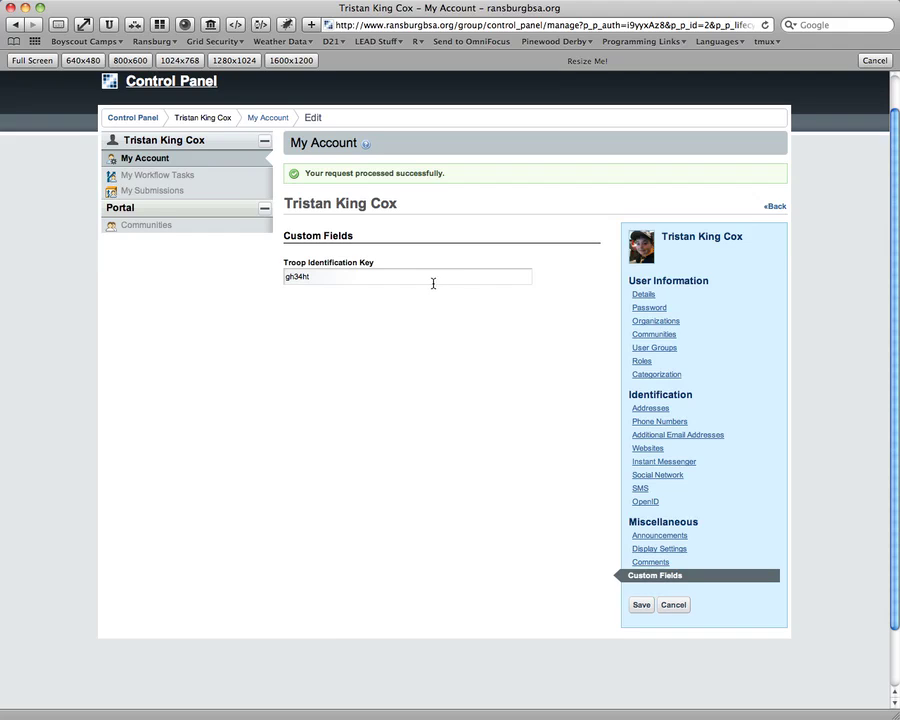
{"action": "left_click", "coordinate": [321, 276]}
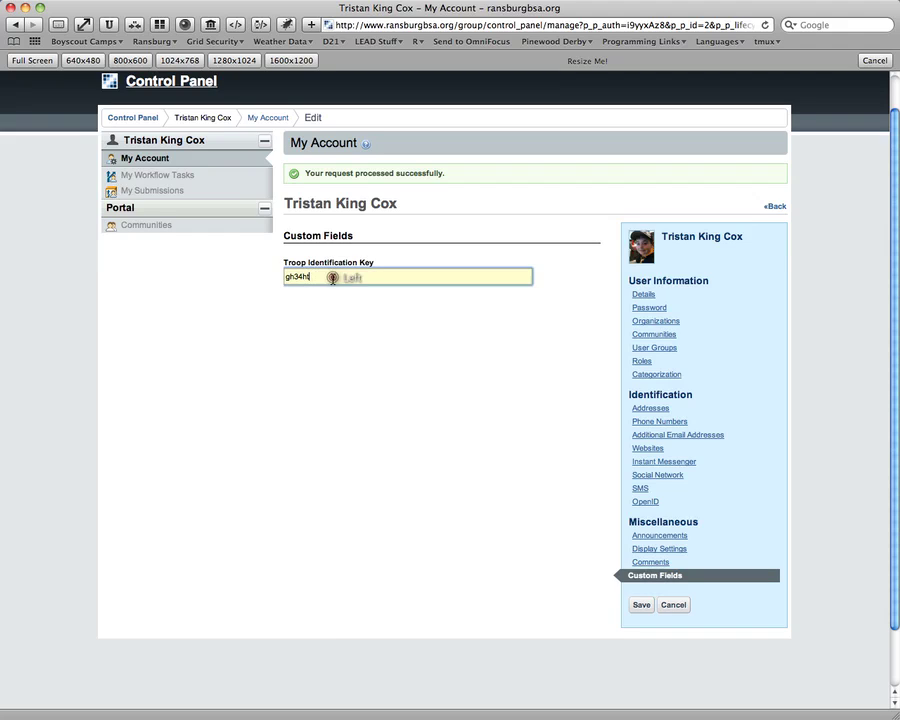
{"action": "left_click", "coordinate": [430, 428]}
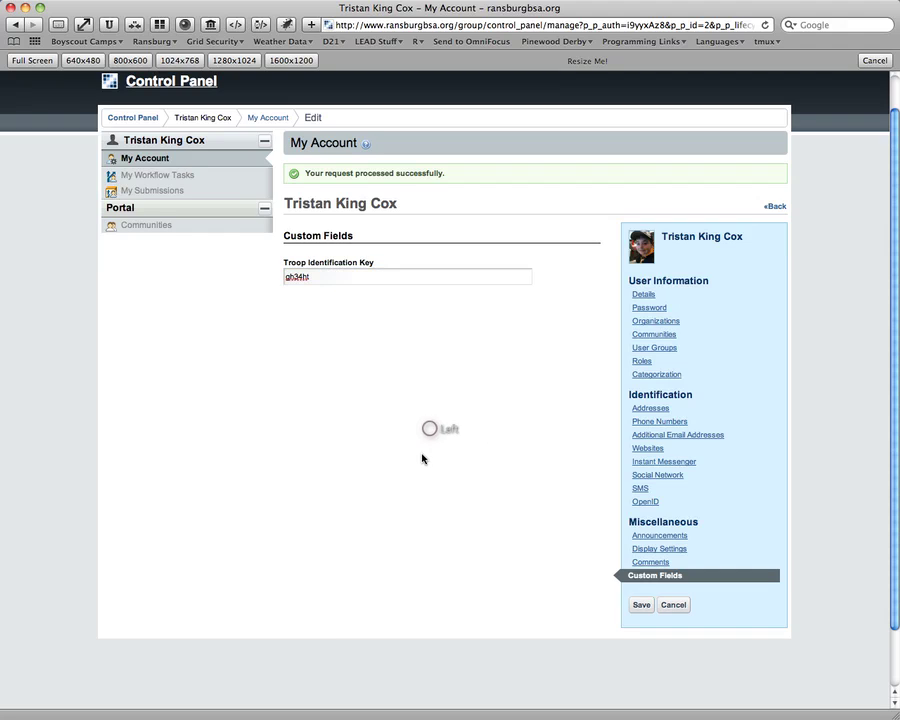
{"action": "left_click", "coordinate": [648, 578]}
{"action": "left_click", "coordinate": [349, 283]}
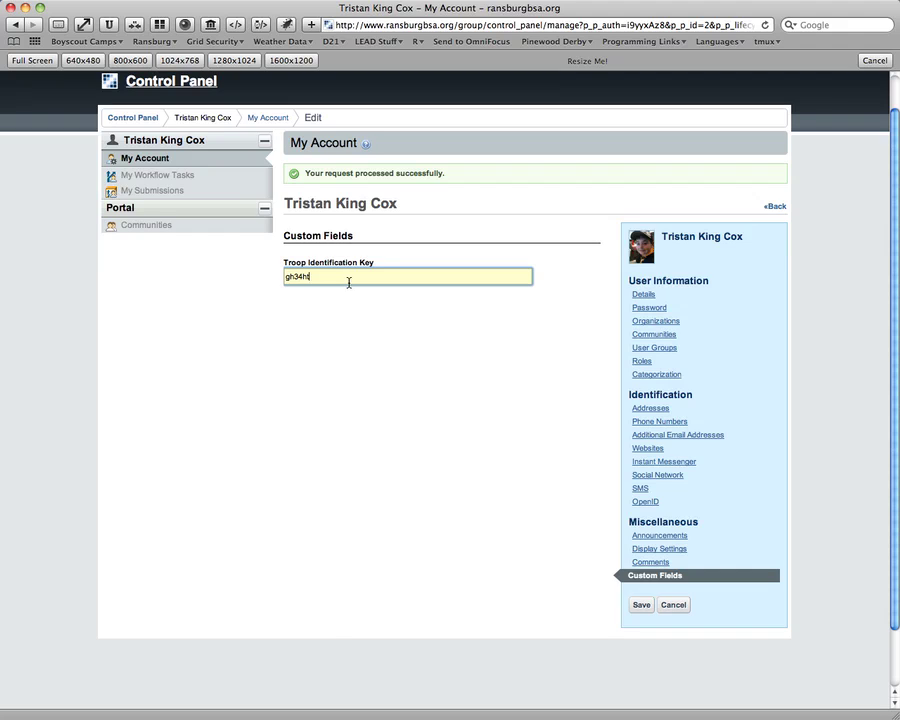
{"action": "left_click_drag", "start_coordinate": [345, 278], "coordinate": [270, 276]}
{"action": "left_click", "coordinate": [310, 276]}
{"action": "double_click", "coordinate": [313, 276]}
{"action": "left_click", "coordinate": [321, 276]}
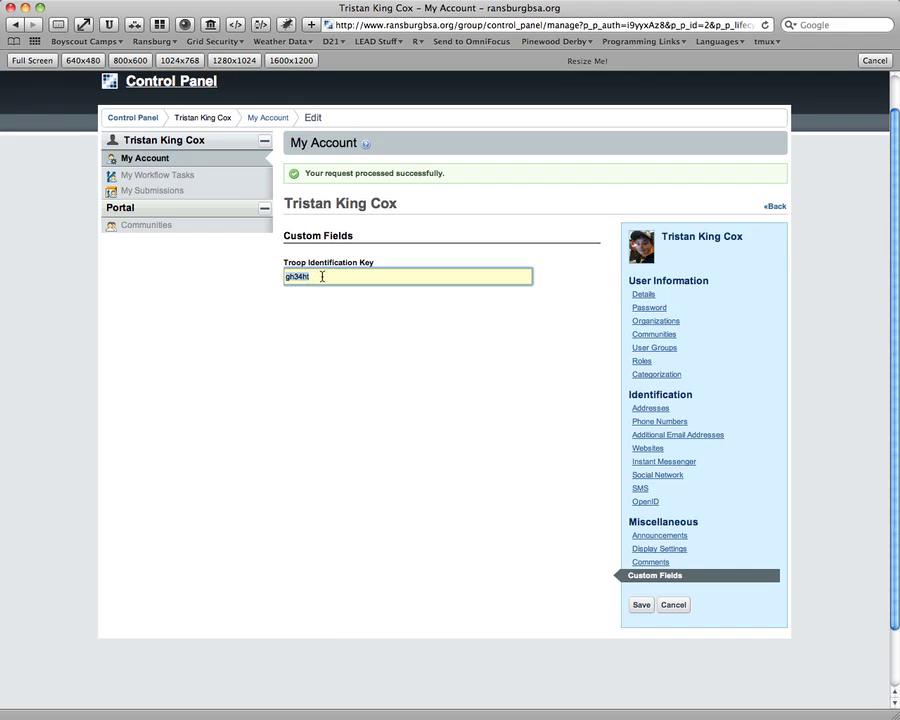
{"action": "left_click", "coordinate": [321, 378]}
In Announcements, tick Email delivery for the News row.
{"action": "left_click", "coordinate": [368, 277]}
{"action": "left_click", "coordinate": [633, 537]}
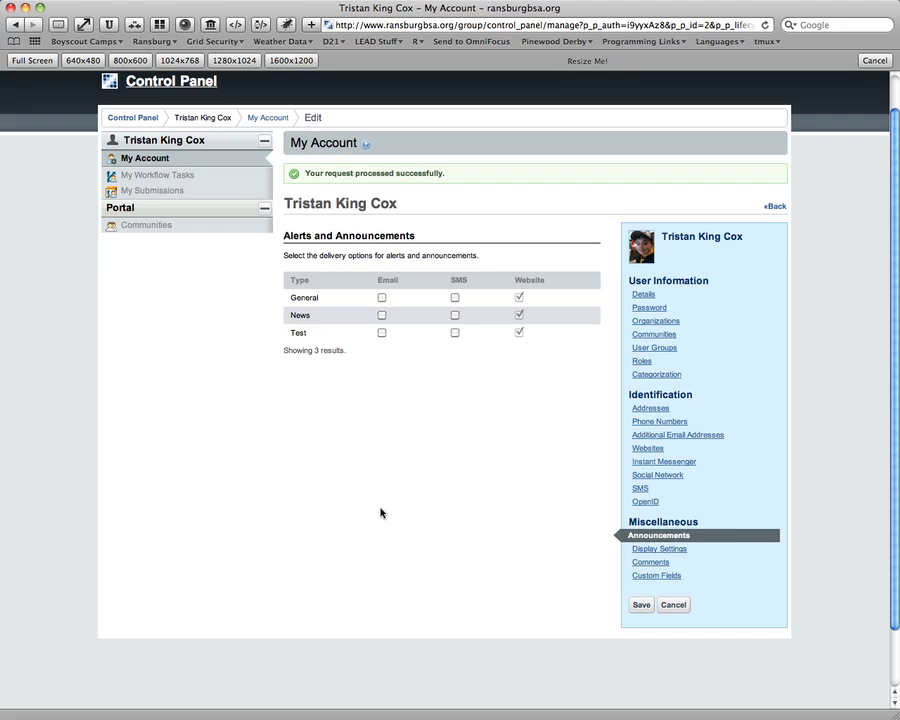
{"action": "left_click", "coordinate": [381, 315]}
In Display Settings, set time zone to (UTC -05:00) Eastern Standard Time, keeping English (United States).
{"action": "left_click", "coordinate": [655, 548]}
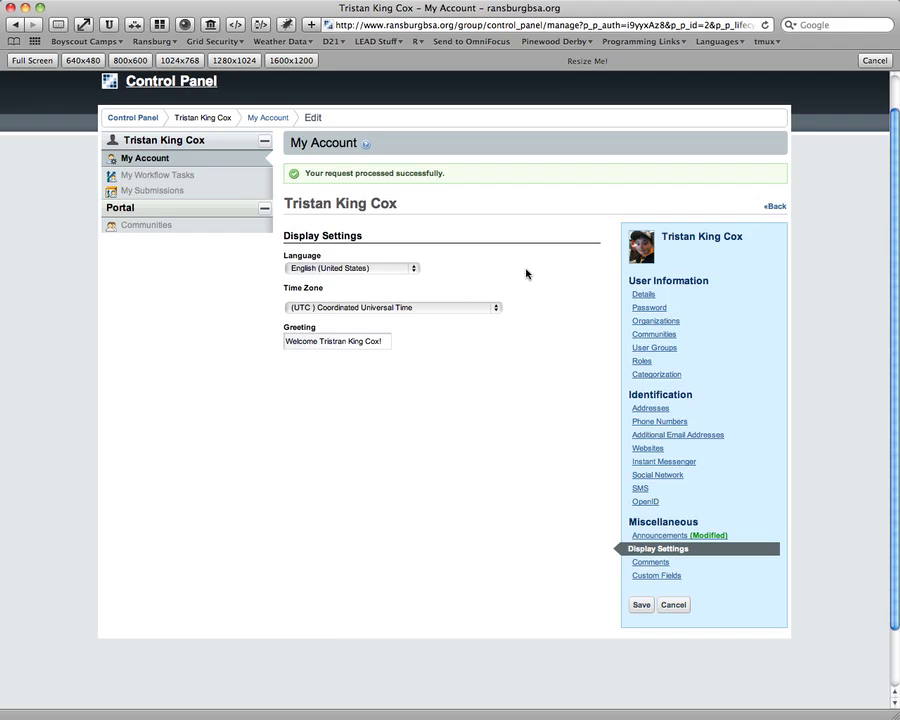
{"action": "left_click", "coordinate": [413, 307]}
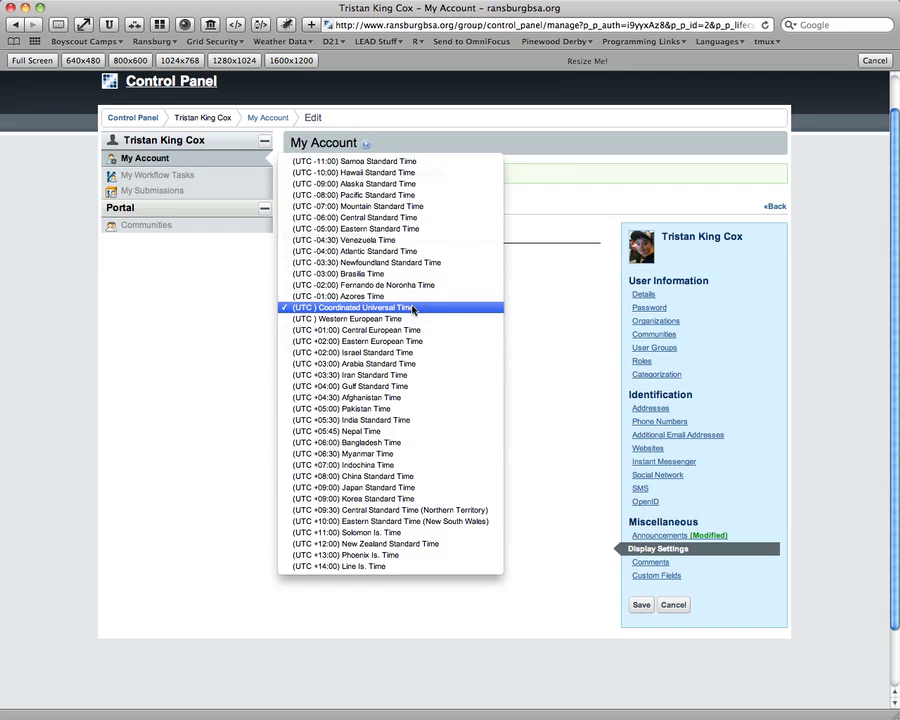
{"action": "left_click", "coordinate": [399, 236]}
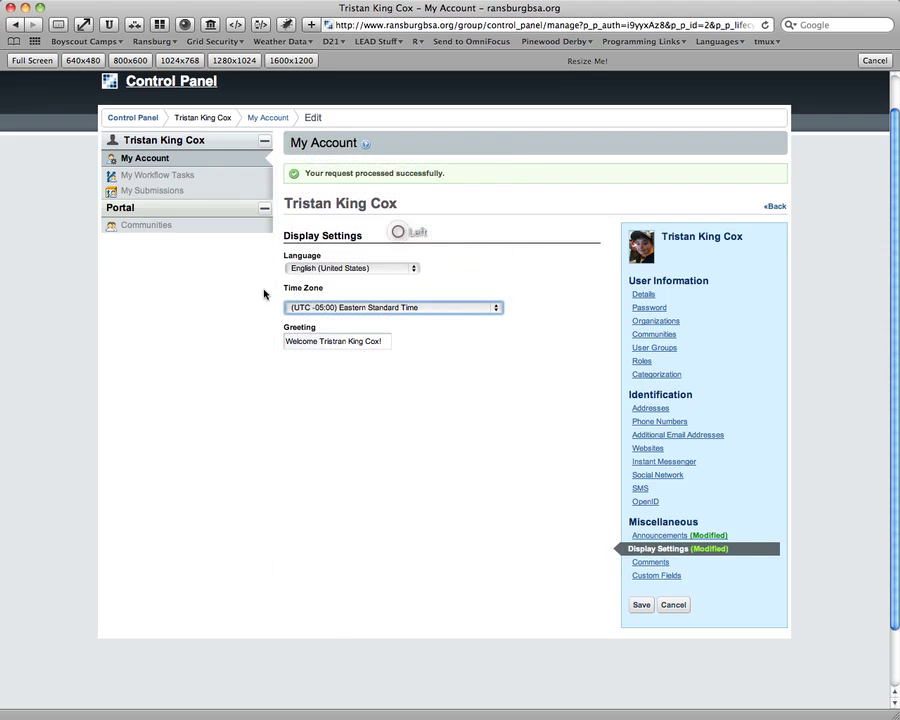
{"action": "left_click", "coordinate": [313, 269]}
{"action": "left_click", "coordinate": [313, 269]}
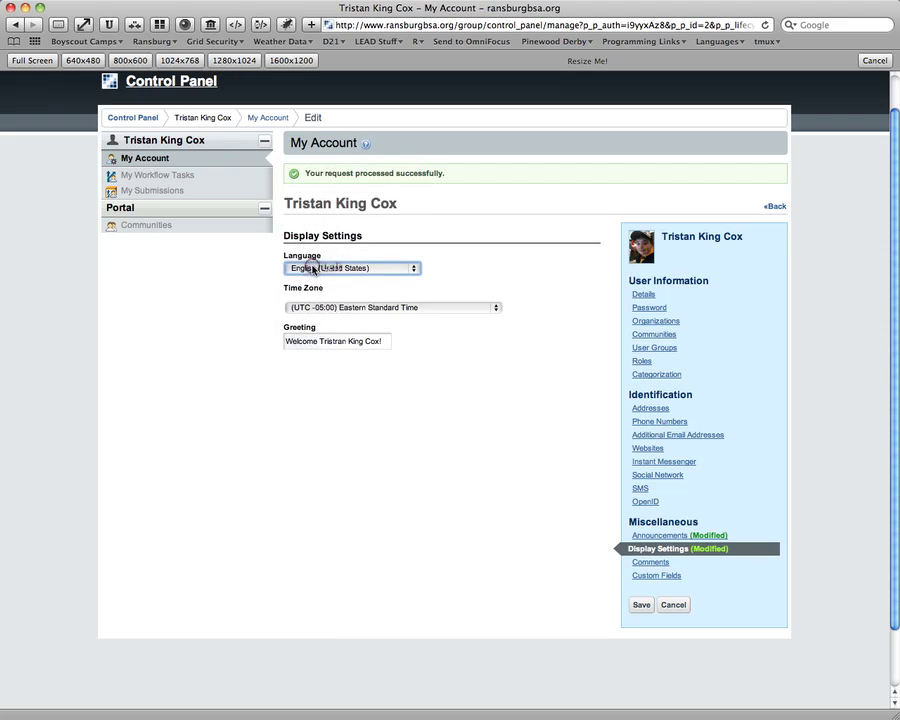
{"action": "left_click", "coordinate": [216, 294]}
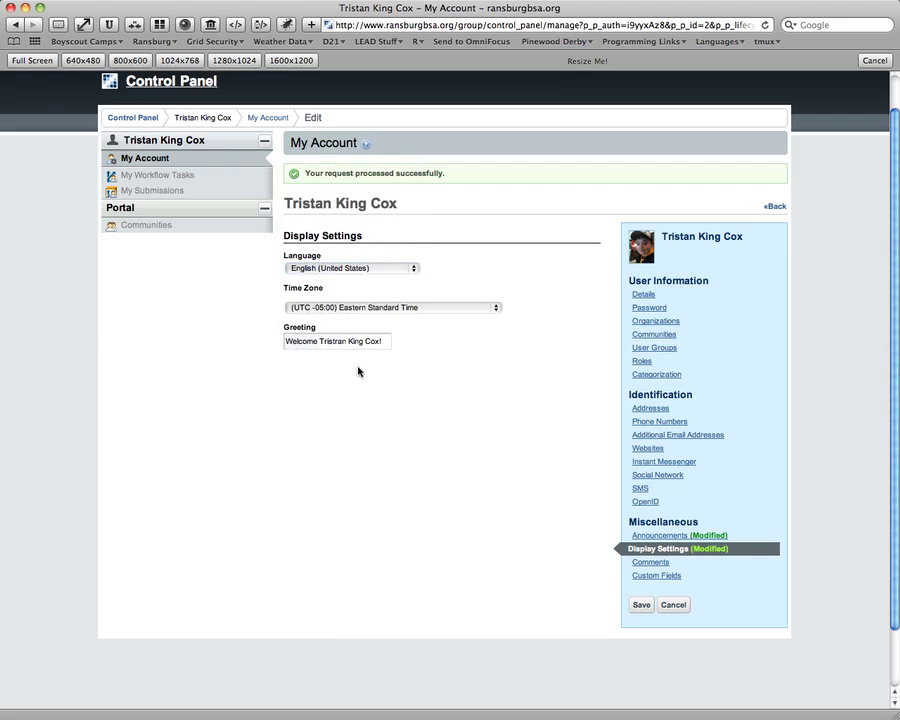
Open Comments and drag the empty comment box's corner to make it taller and wider.
{"action": "left_click", "coordinate": [646, 564]}
{"action": "left_click", "coordinate": [355, 264]}
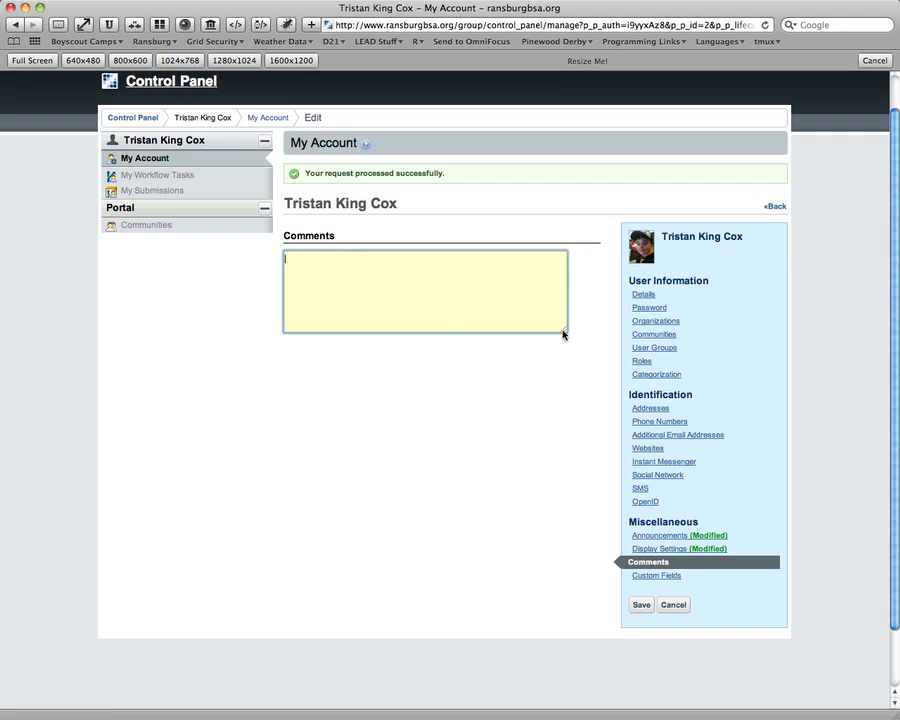
{"action": "left_click_drag", "start_coordinate": [565, 331], "coordinate": [584, 373]}
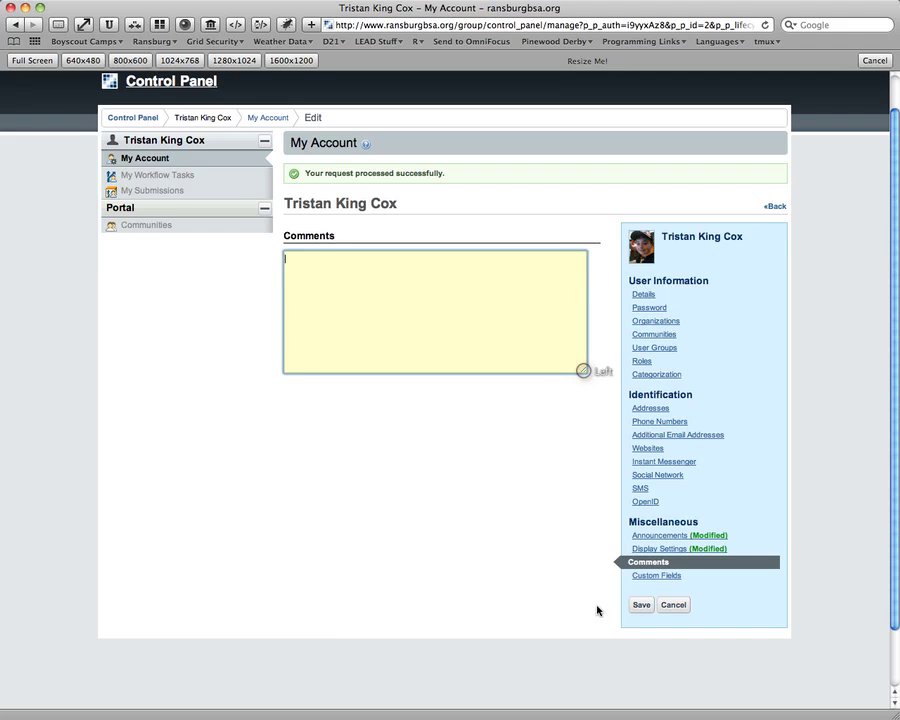